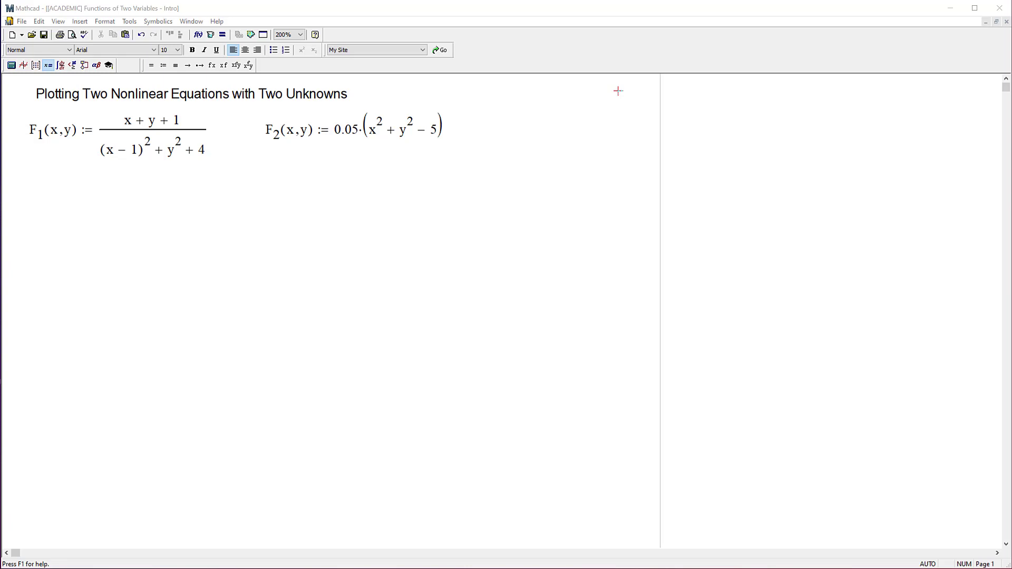
Step: Insert an empty 3-D surface plot below the definitions and enlarge it
{"action": "left_click", "coordinate": [78, 21]}
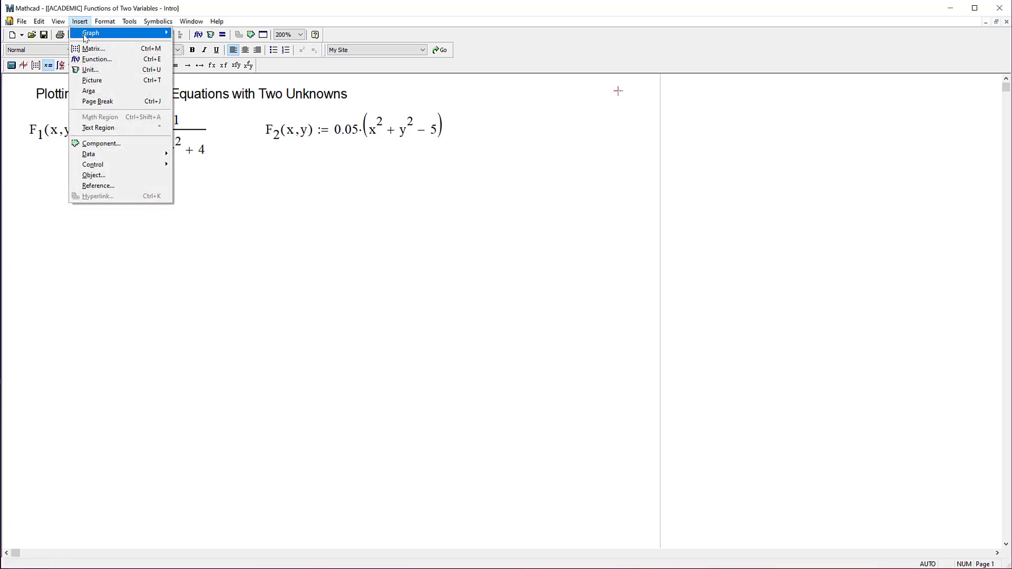
{"action": "mouse_move", "coordinate": [84, 35]}
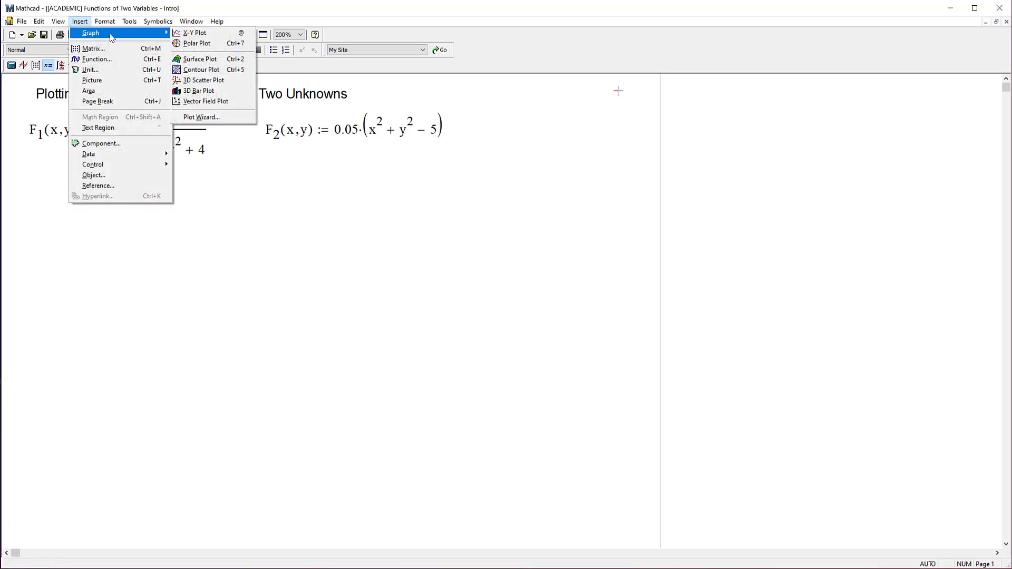
{"action": "left_click", "coordinate": [205, 66]}
{"action": "left_click_drag", "start_coordinate": [672, 96], "coordinate": [318, 172]}
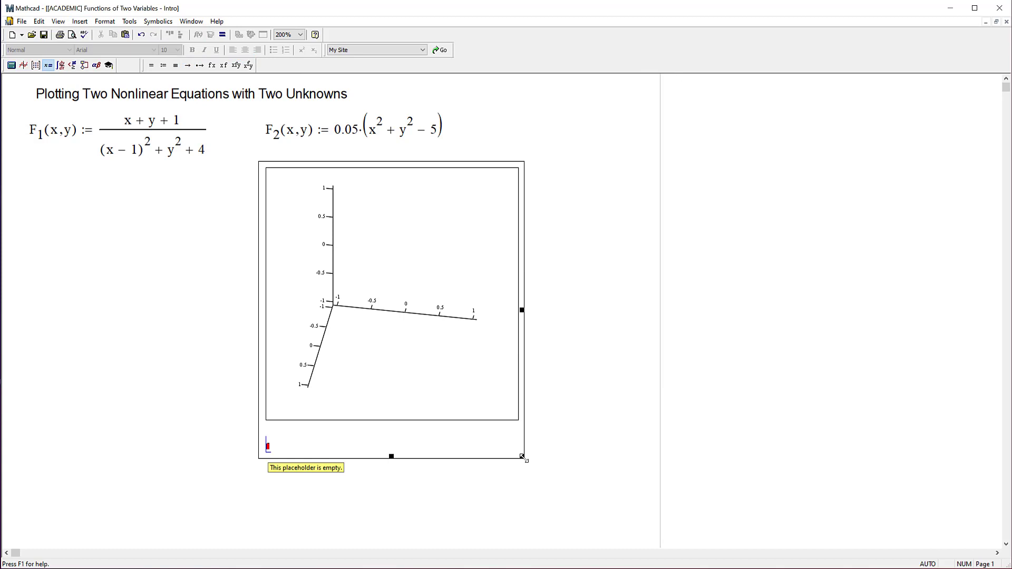
{"action": "left_click_drag", "start_coordinate": [522, 458], "coordinate": [584, 526]}
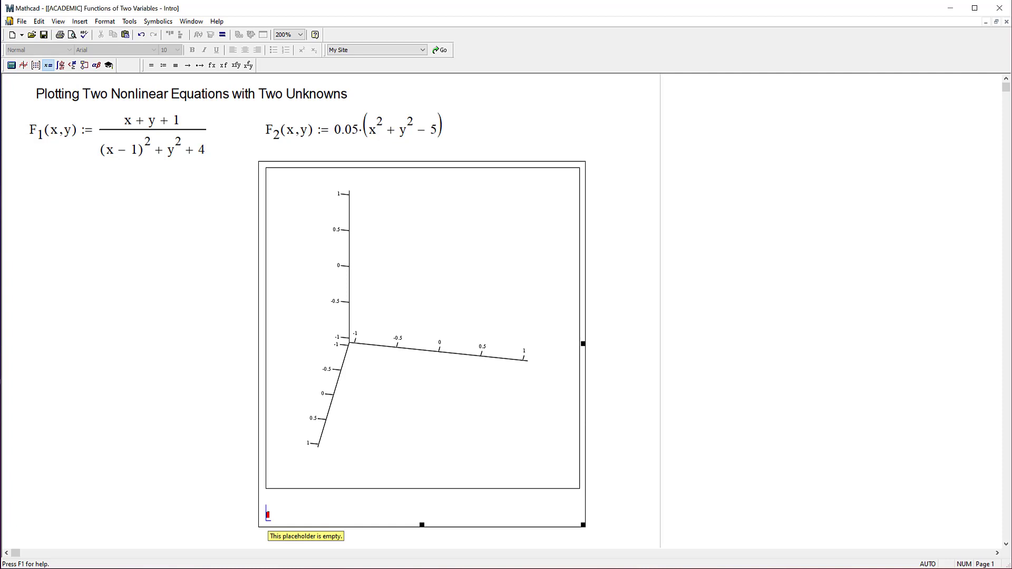
Step: Plot F1 in the surface graph and rotate it to a new viewing angle
{"action": "type", "text": "F.1"}
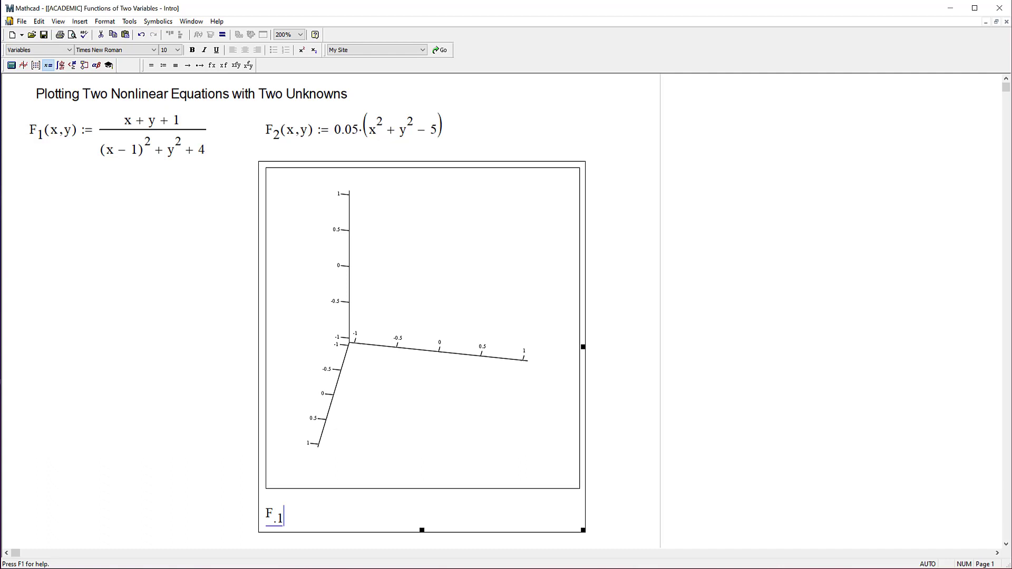
{"action": "left_click", "coordinate": [62, 290]}
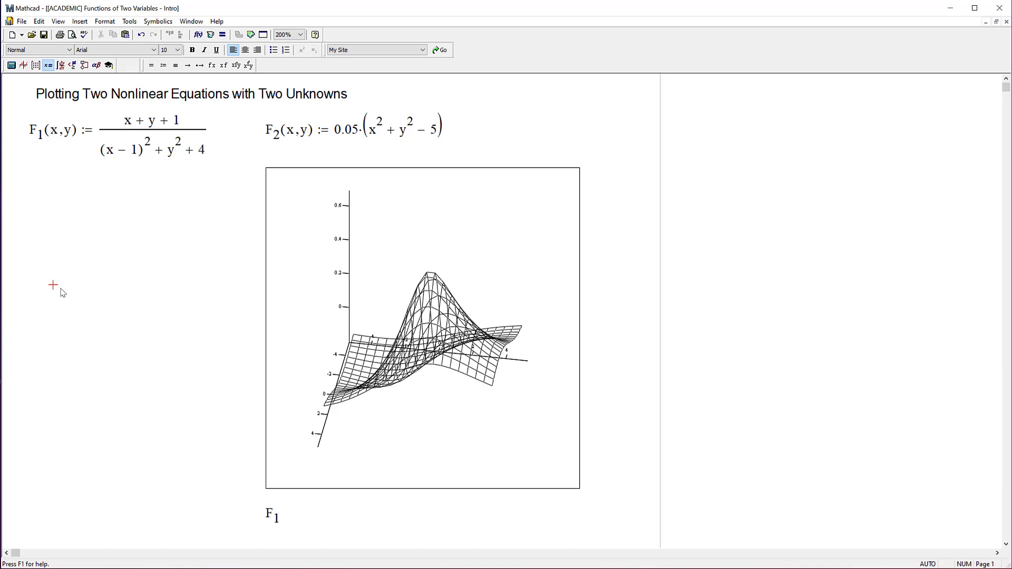
{"action": "mouse_move", "coordinate": [374, 395]}
{"action": "left_mouse_down"}
{"action": "mouse_move", "coordinate": [487, 393]}
{"action": "mouse_move", "coordinate": [425, 364]}
{"action": "mouse_move", "coordinate": [406, 372]}
{"action": "left_mouse_up"}
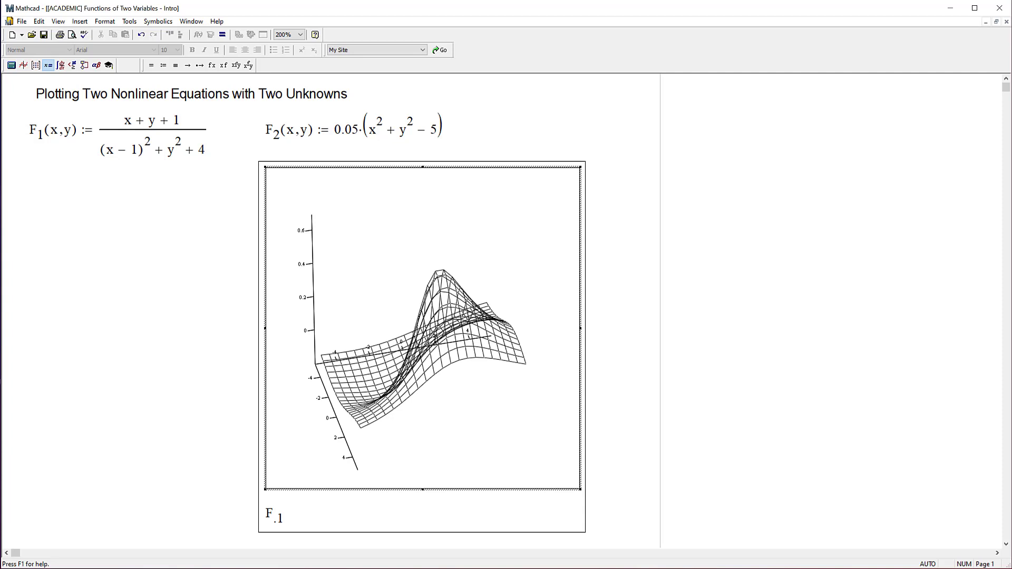
Step: Set # of Grids to 40 for both QuickPlot Data ranges of the F1 plot and apply
{"action": "double_click", "coordinate": [397, 269]}
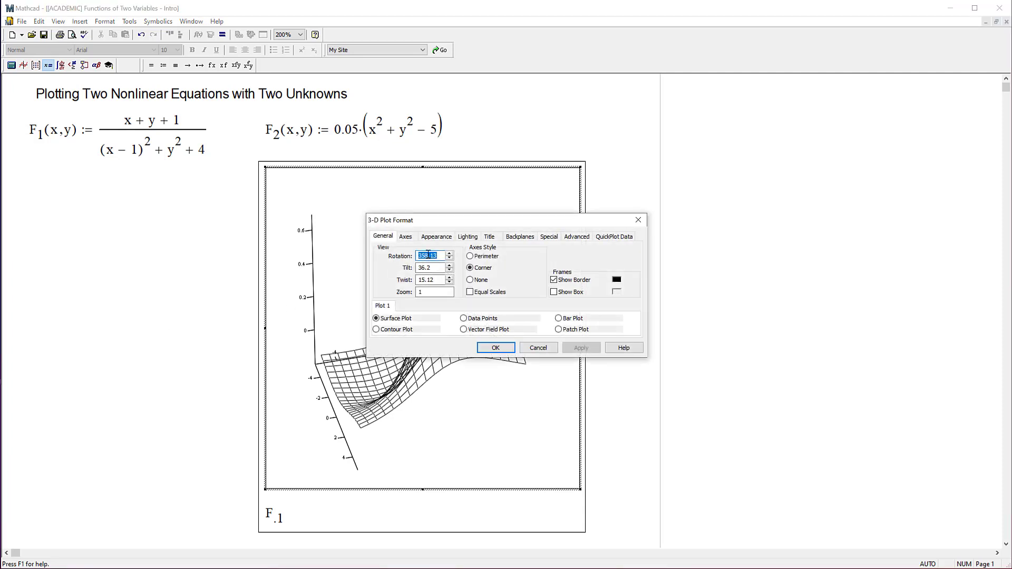
{"action": "left_click_drag", "start_coordinate": [462, 220], "coordinate": [706, 154]}
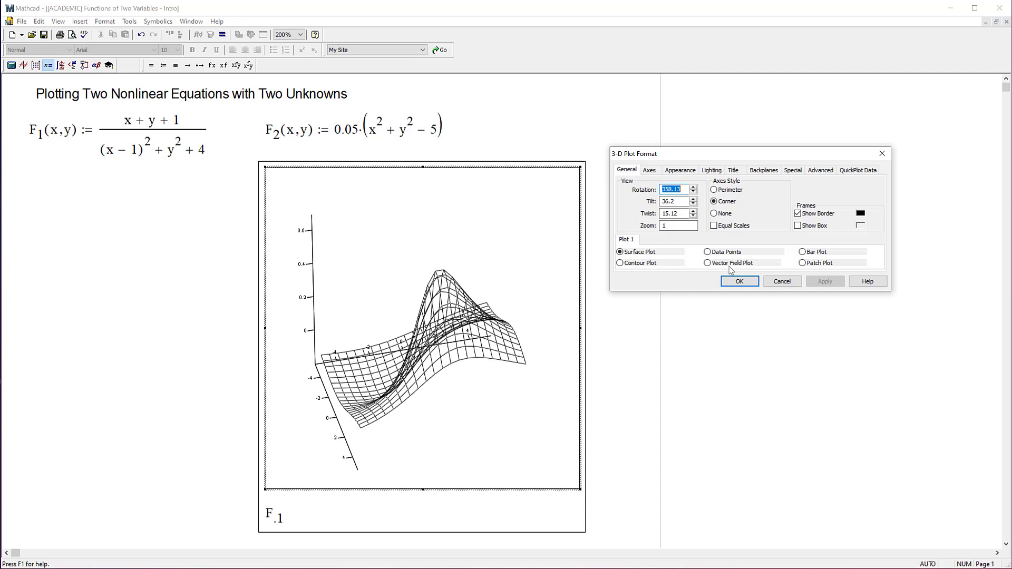
{"action": "left_click", "coordinate": [857, 171]}
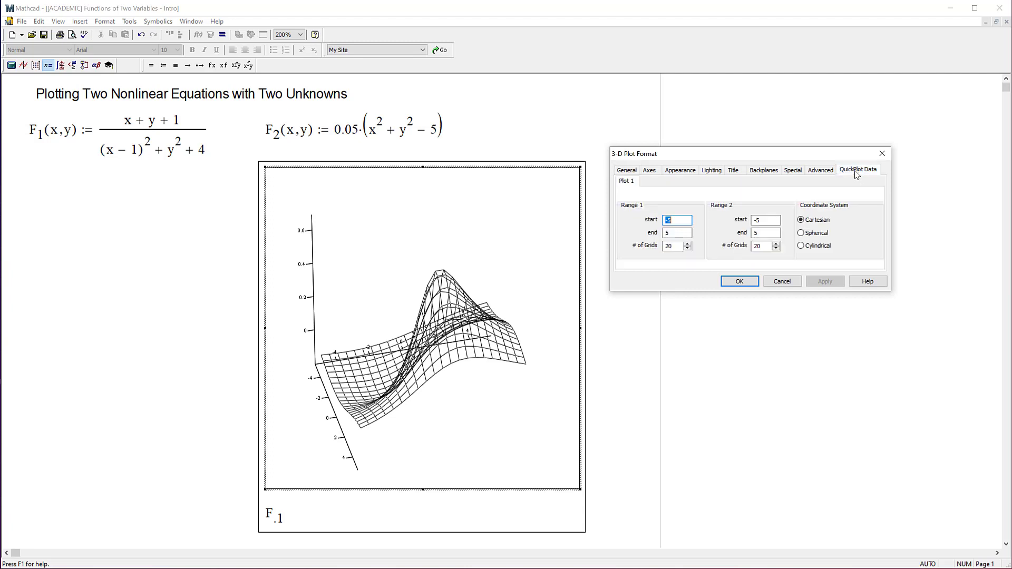
{"action": "double_click", "coordinate": [667, 247]}
{"action": "type", "text": "40"}
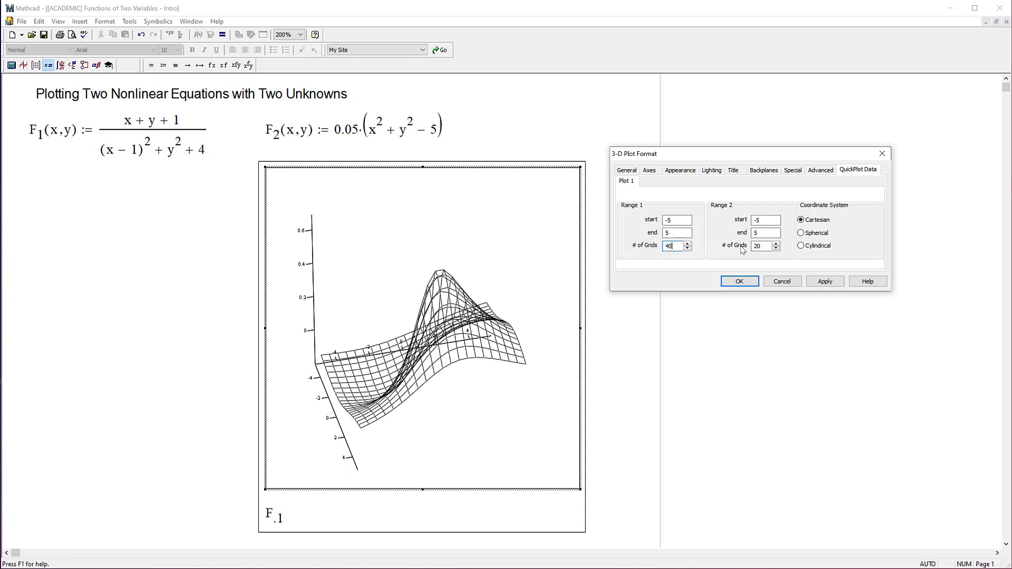
{"action": "double_click", "coordinate": [754, 247]}
{"action": "type", "text": "40"}
{"action": "left_click", "coordinate": [826, 280]}
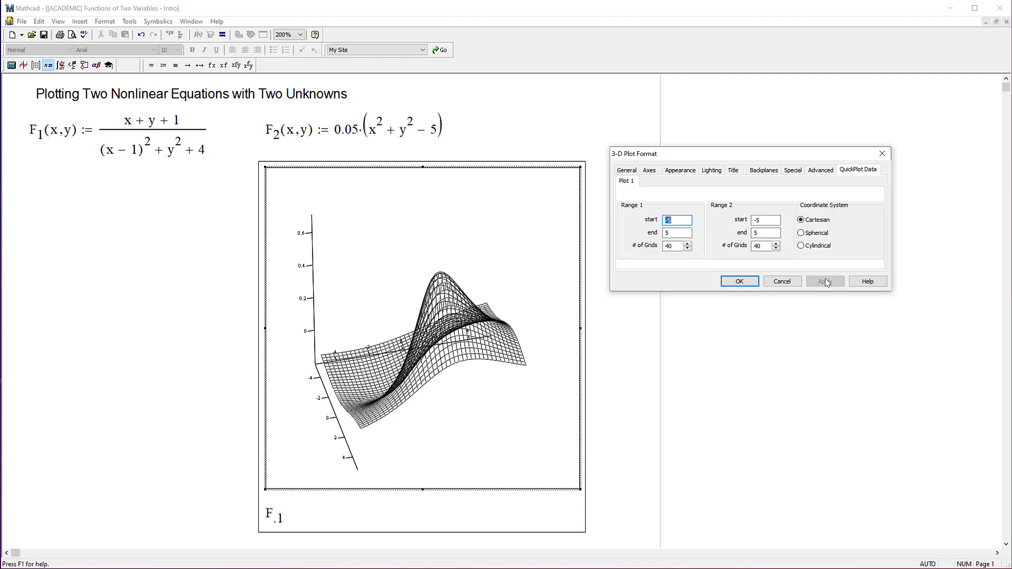
{"action": "left_click", "coordinate": [369, 357]}
Step: Accept the plot format with OK and rotate the F1 surface to a low side view
{"action": "left_click", "coordinate": [744, 282]}
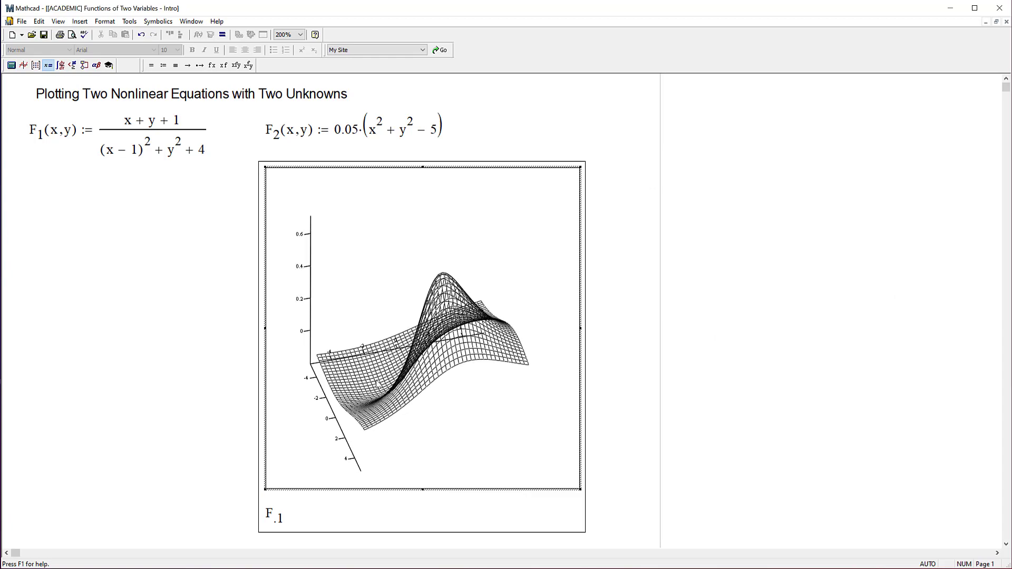
{"action": "left_click_drag", "start_coordinate": [378, 386], "coordinate": [473, 349]}
{"action": "left_click_drag", "start_coordinate": [532, 406], "coordinate": [531, 364]}
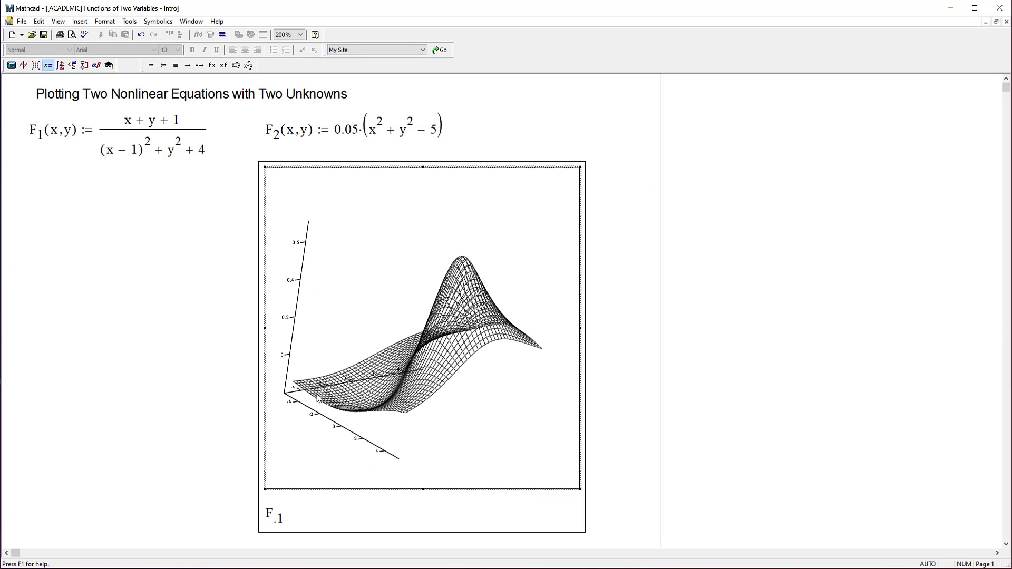
{"action": "left_click_drag", "start_coordinate": [317, 397], "coordinate": [424, 438]}
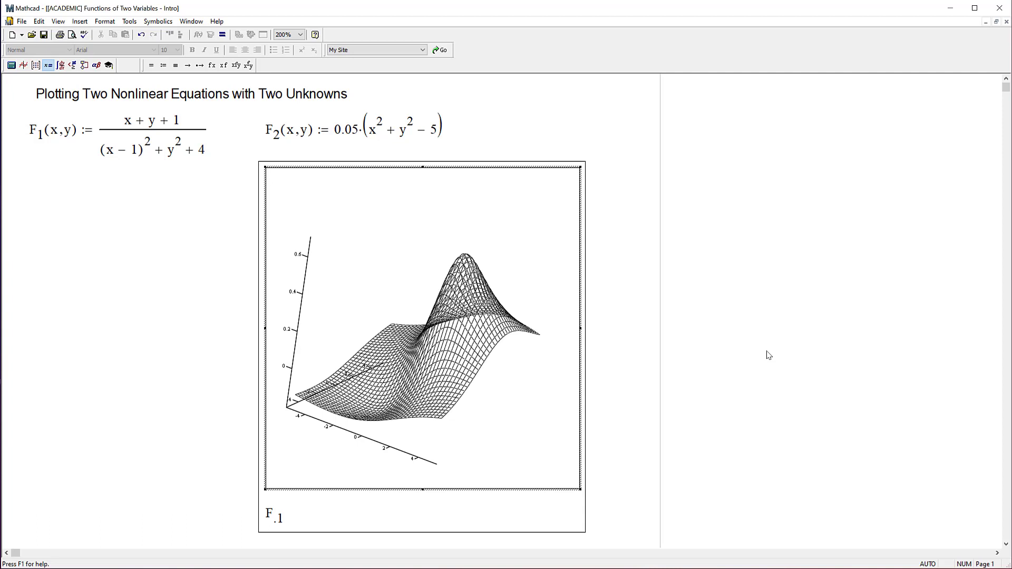
Step: Enable axis labels in the Axes settings, naming them 'X-Axis' and 'Y-Axis', and apply
{"action": "double_click", "coordinate": [559, 252]}
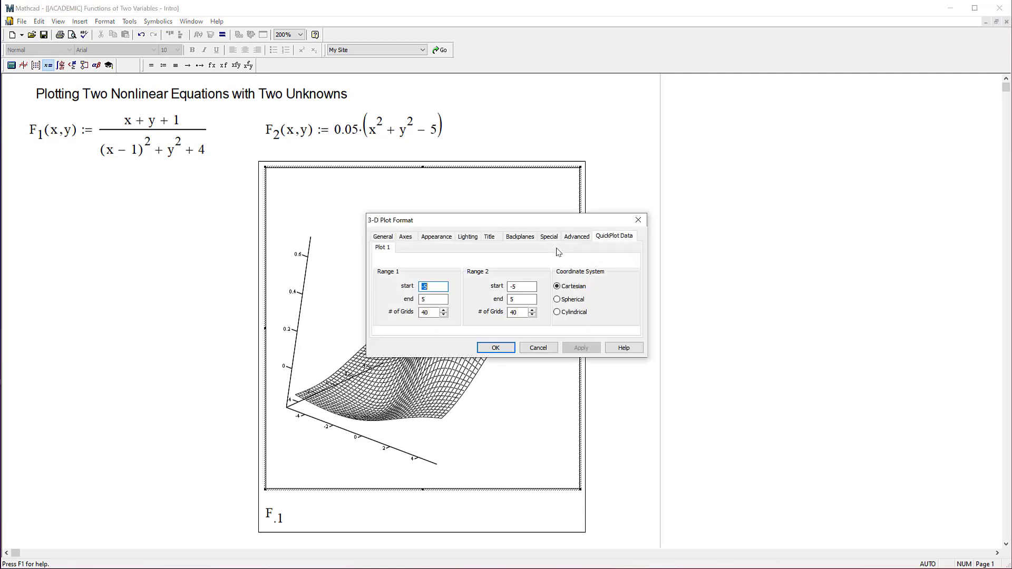
{"action": "left_click_drag", "start_coordinate": [542, 223], "coordinate": [778, 175]}
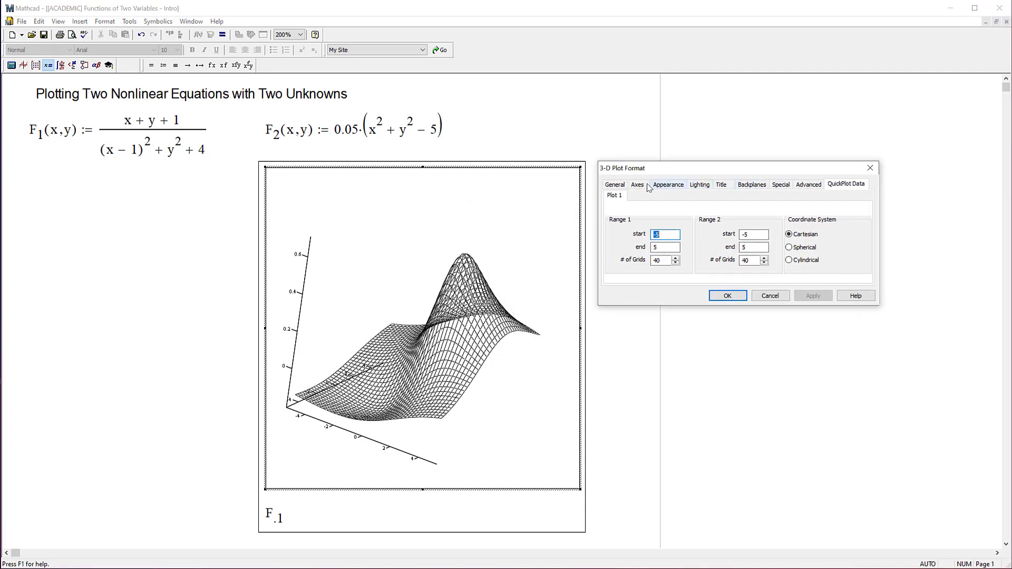
{"action": "left_click", "coordinate": [637, 184]}
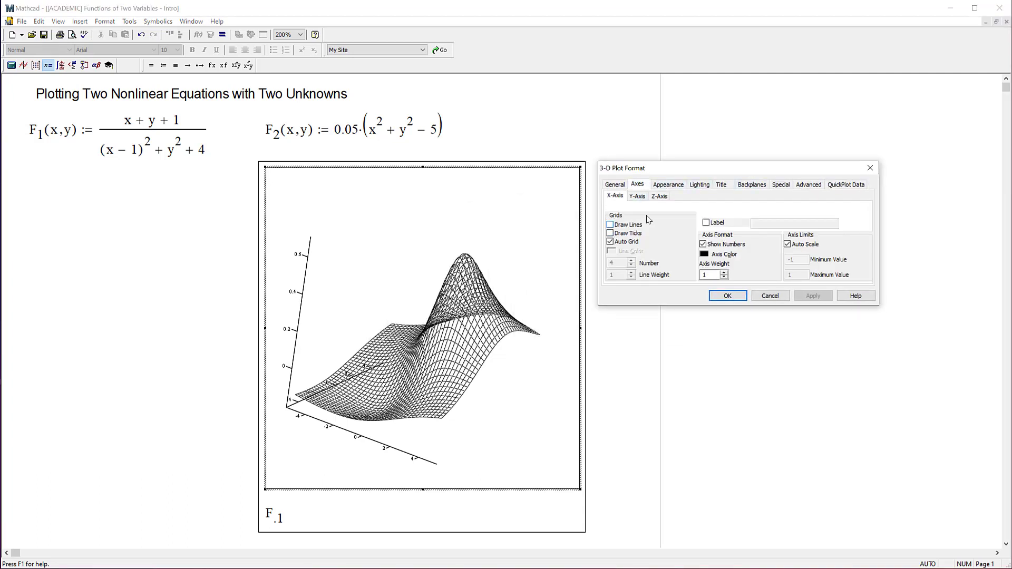
{"action": "left_click", "coordinate": [706, 223]}
{"action": "left_click", "coordinate": [769, 224]}
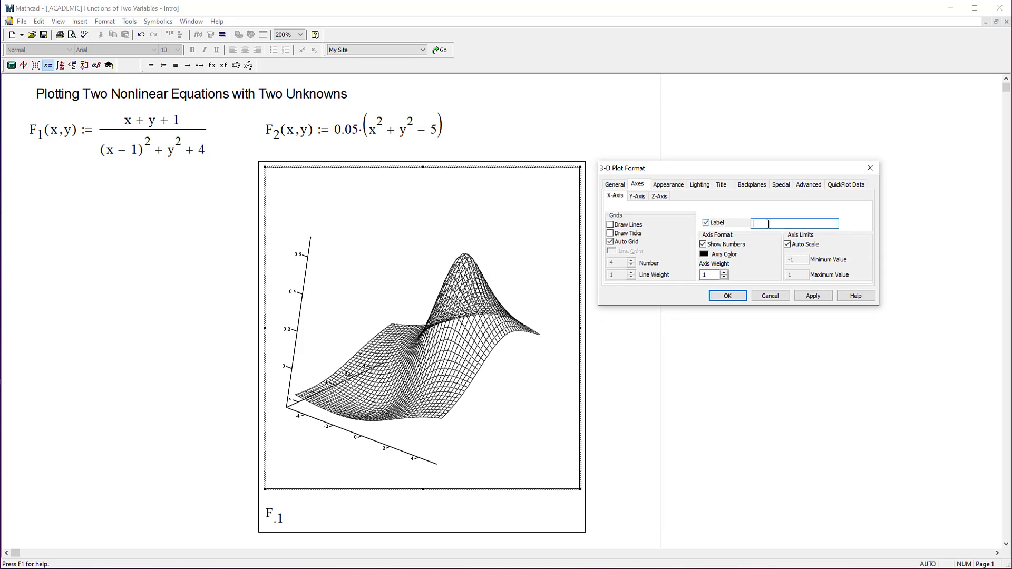
{"action": "type", "text": "X-Axis"}
{"action": "left_click", "coordinate": [637, 196]}
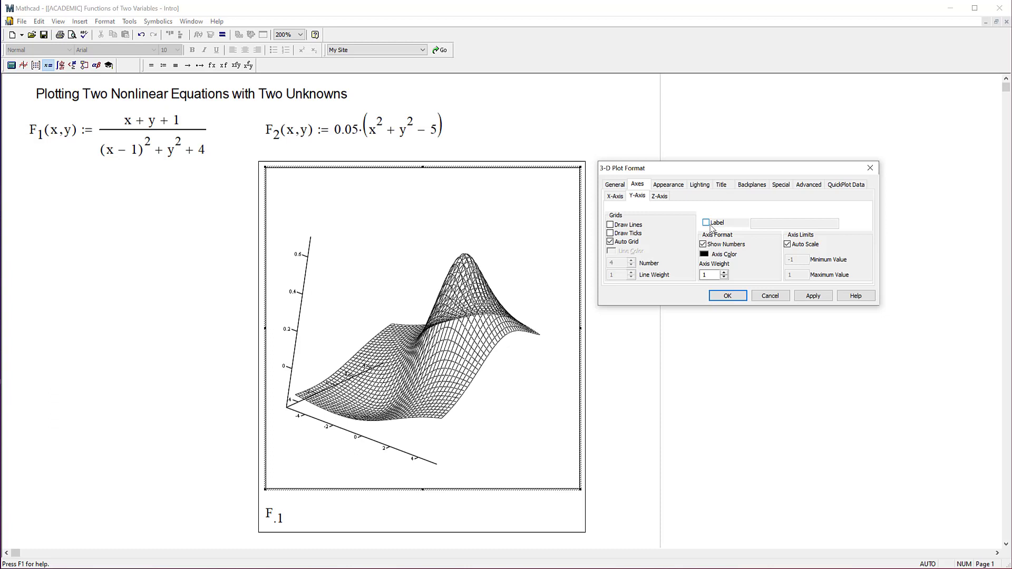
{"action": "left_click", "coordinate": [710, 225]}
{"action": "left_click", "coordinate": [757, 226]}
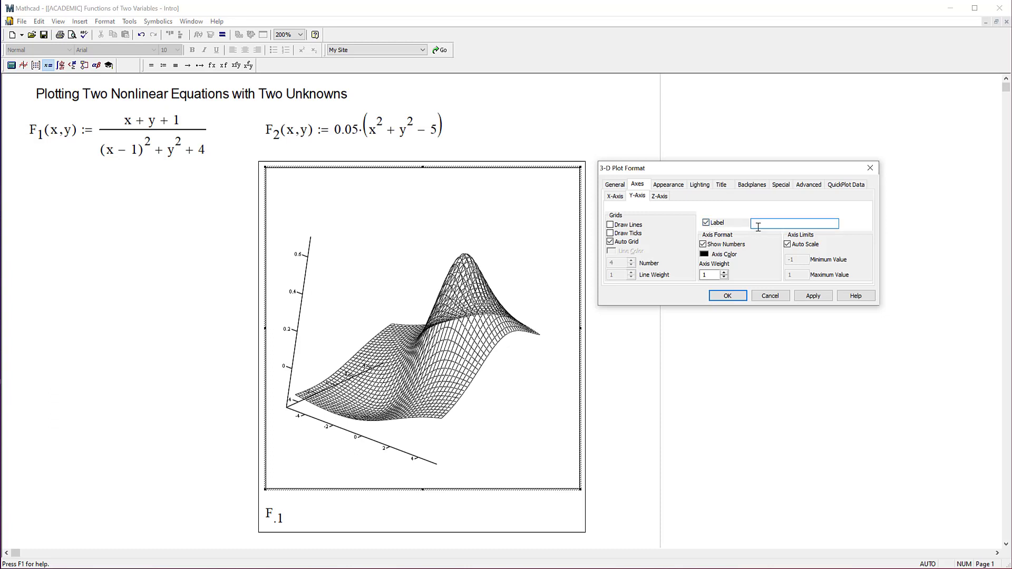
{"action": "type", "text": "Y-Axis"}
{"action": "left_click", "coordinate": [799, 295]}
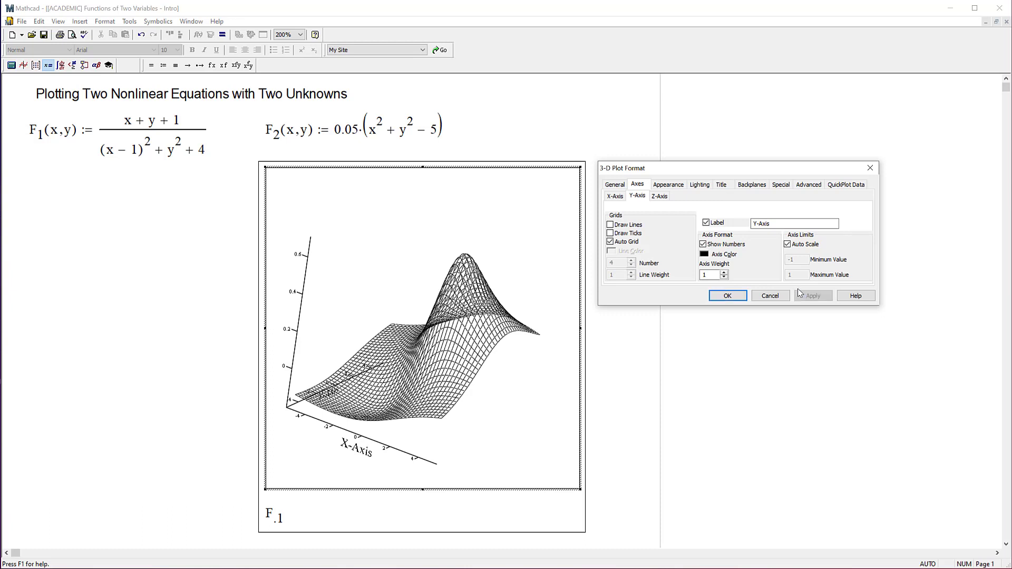
Step: Switch the F1 wireframe to Colormap line colouring and apply it
{"action": "left_click", "coordinate": [809, 185]}
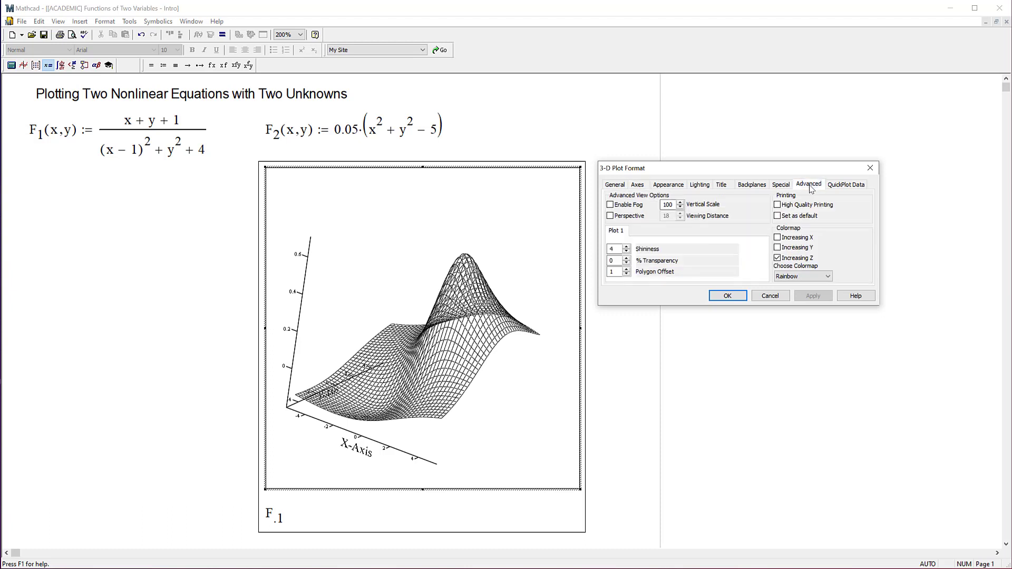
{"action": "left_click", "coordinate": [676, 187]}
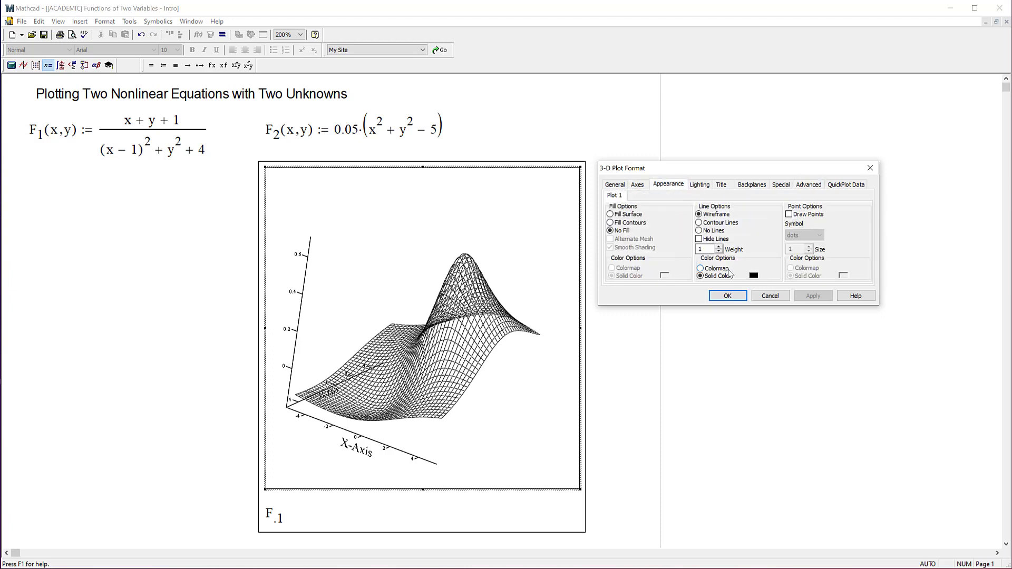
{"action": "left_click", "coordinate": [700, 269]}
{"action": "left_click", "coordinate": [812, 297]}
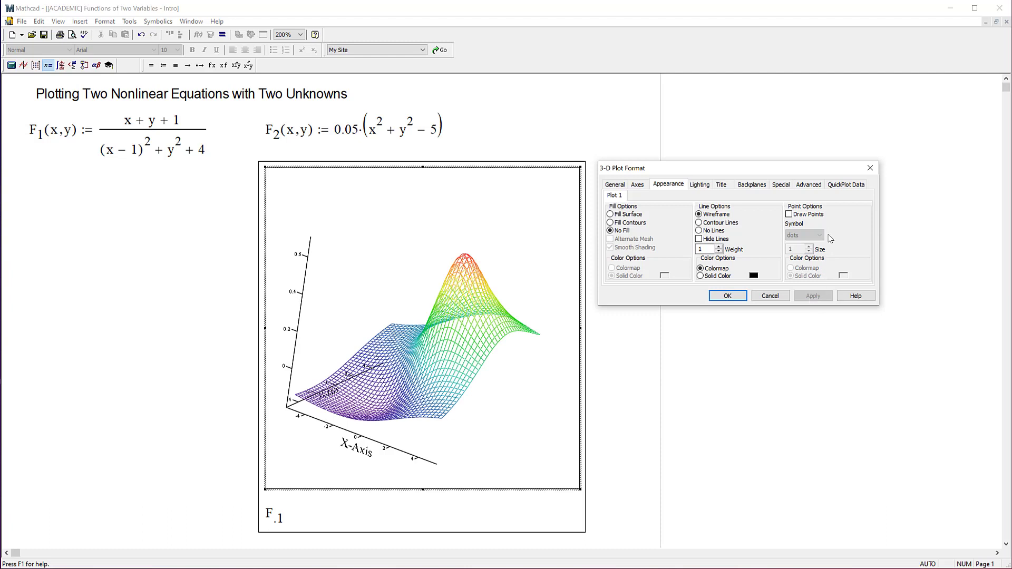
Step: Try the Fire colour map, then settle on Rainbow and apply it
{"action": "left_click", "coordinate": [806, 186]}
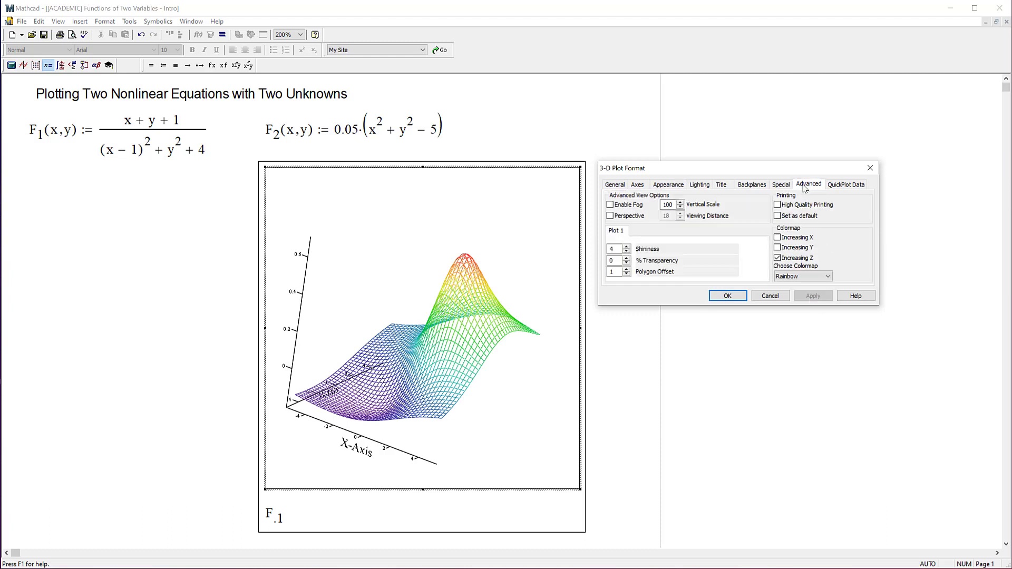
{"action": "left_click", "coordinate": [797, 277]}
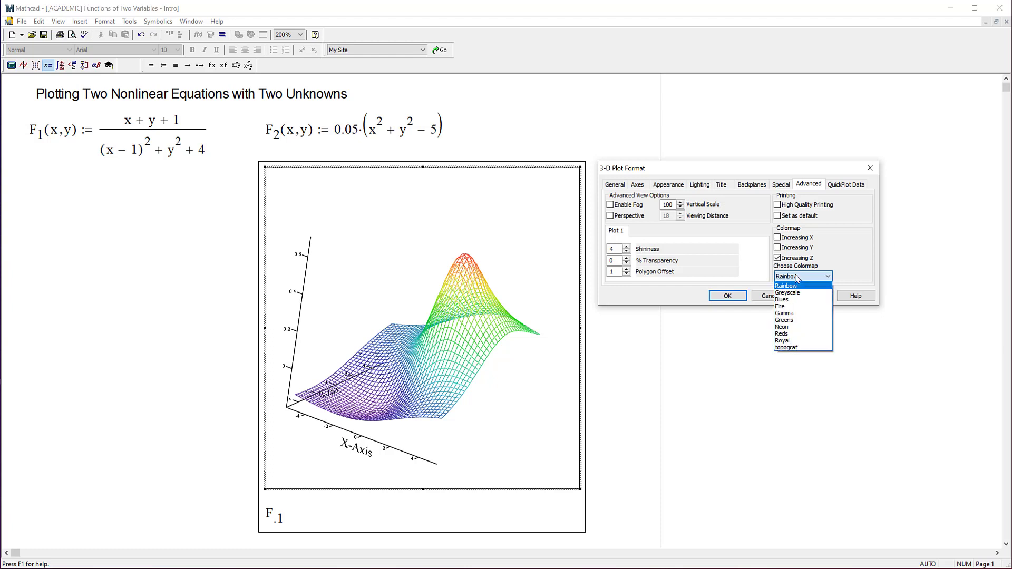
{"action": "left_click", "coordinate": [785, 307]}
{"action": "left_click", "coordinate": [802, 298]}
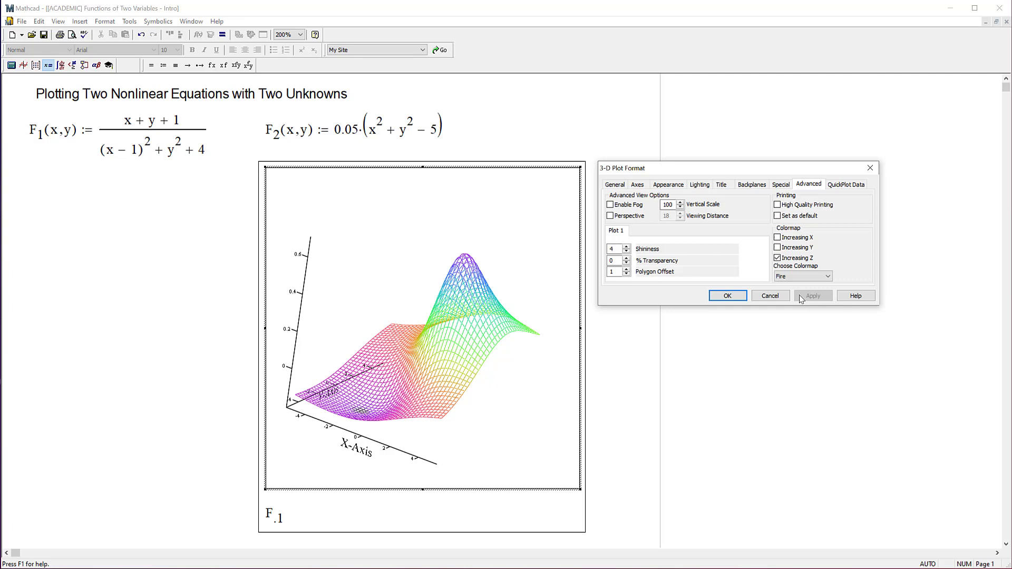
{"action": "left_click", "coordinate": [803, 276]}
{"action": "left_click", "coordinate": [788, 288]}
{"action": "left_click", "coordinate": [815, 296]}
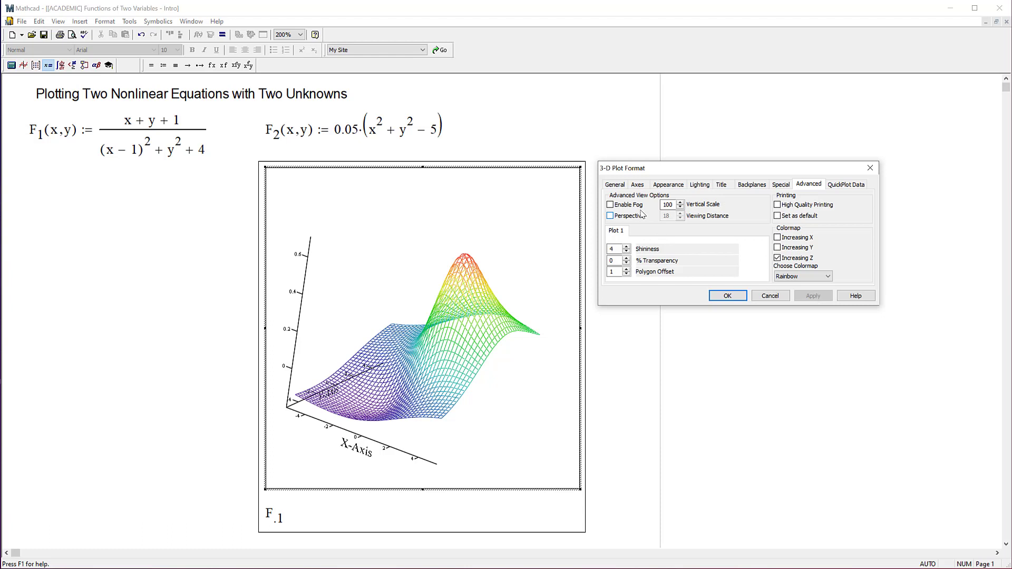
Step: Turn on Draw Lines for the X, Y and Z axes and apply
{"action": "left_click", "coordinate": [638, 185]}
{"action": "left_click", "coordinate": [611, 226]}
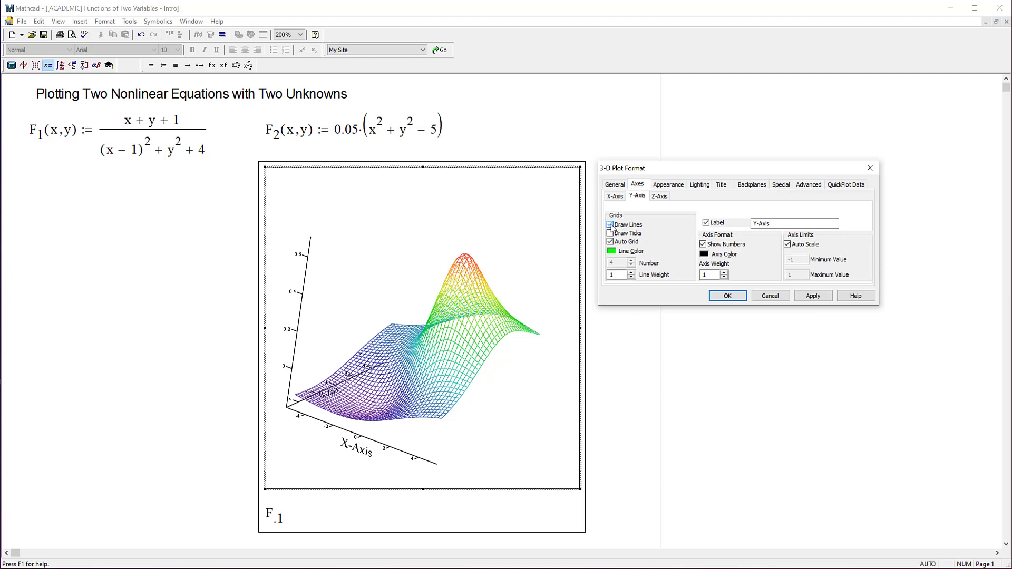
{"action": "left_click", "coordinate": [614, 197]}
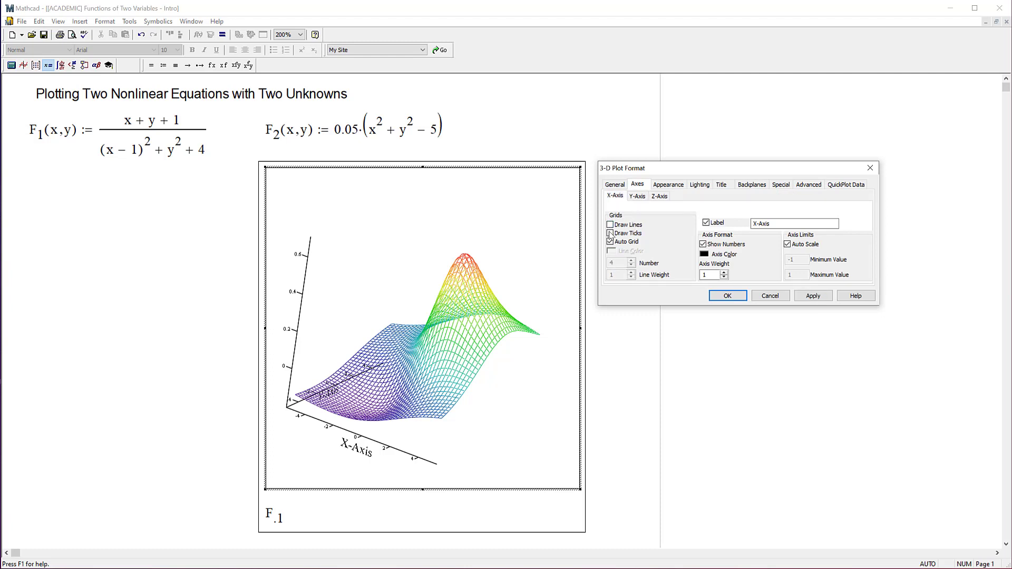
{"action": "left_click", "coordinate": [610, 225]}
{"action": "left_click", "coordinate": [637, 197]}
{"action": "left_click", "coordinate": [660, 196]}
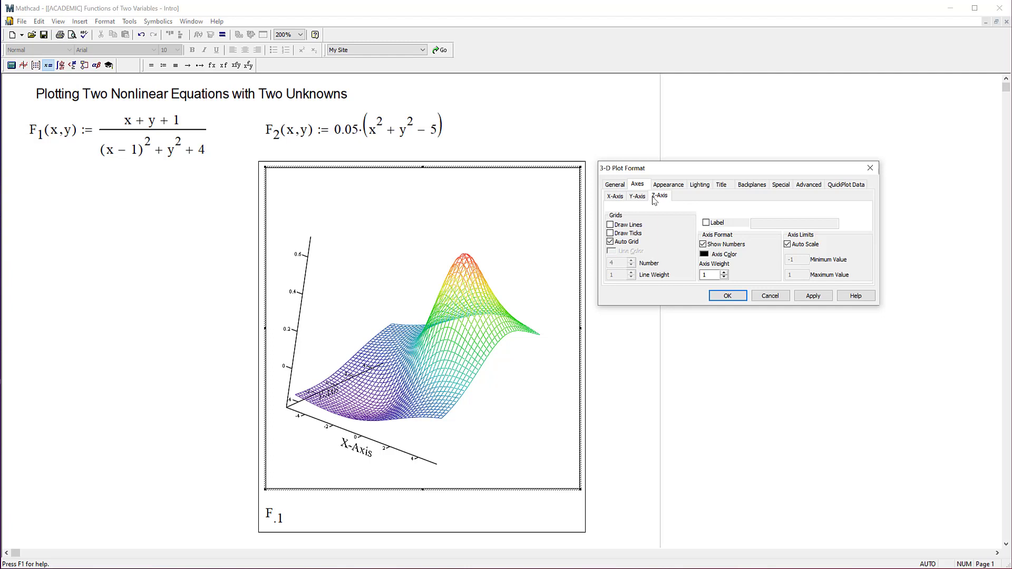
{"action": "left_click", "coordinate": [611, 225]}
{"action": "left_click", "coordinate": [814, 296]}
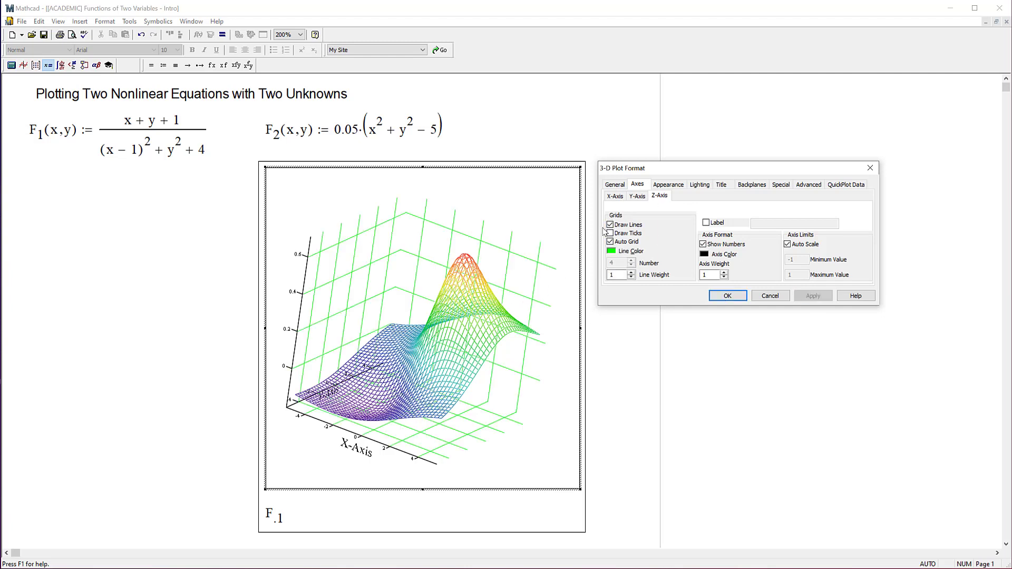
Step: Colour the X and Y grid lines light grey, apply, and close the format window
{"action": "left_click", "coordinate": [623, 252]}
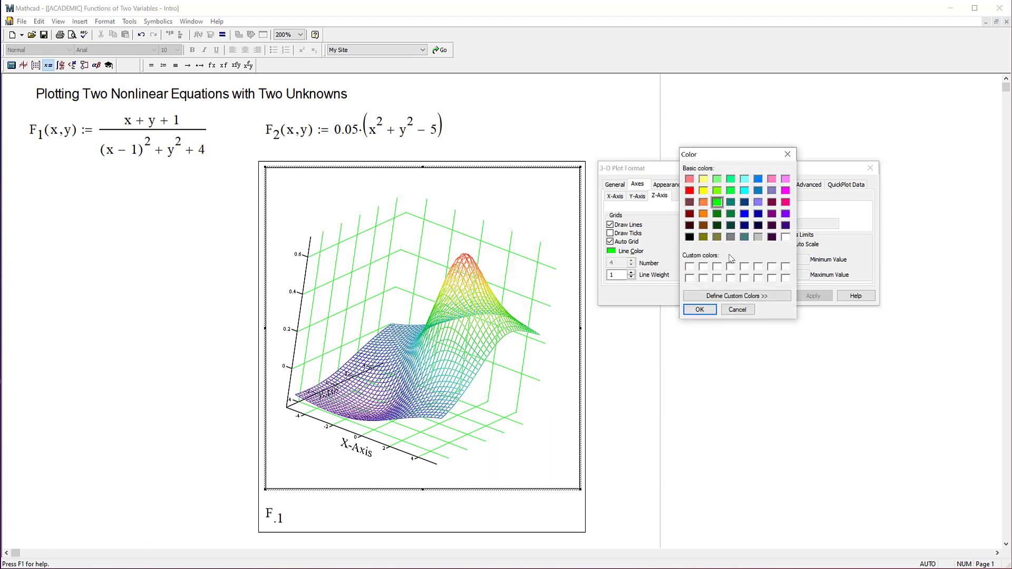
{"action": "left_click", "coordinate": [712, 311]}
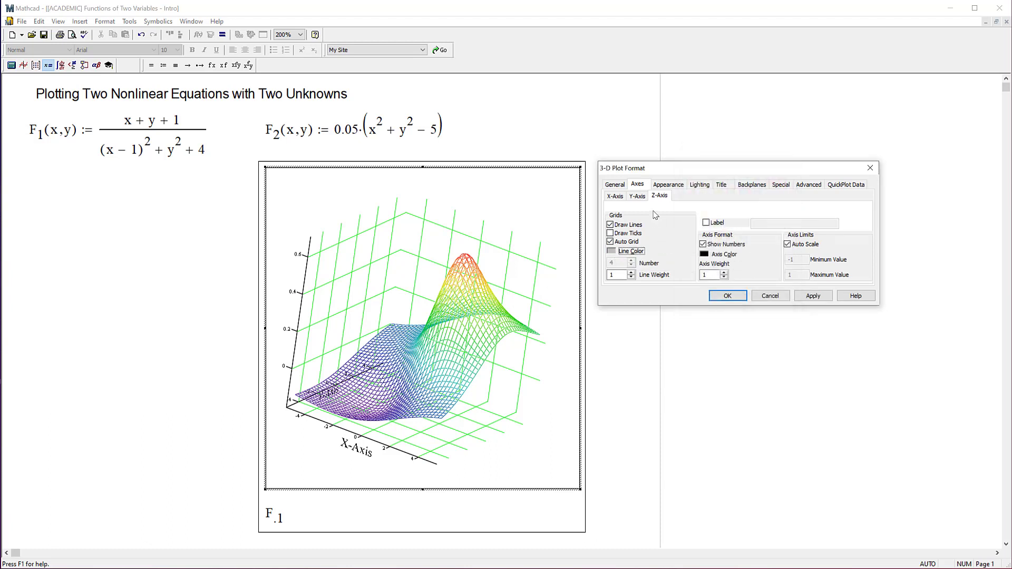
{"action": "left_click", "coordinate": [642, 200]}
{"action": "left_click", "coordinate": [612, 252]}
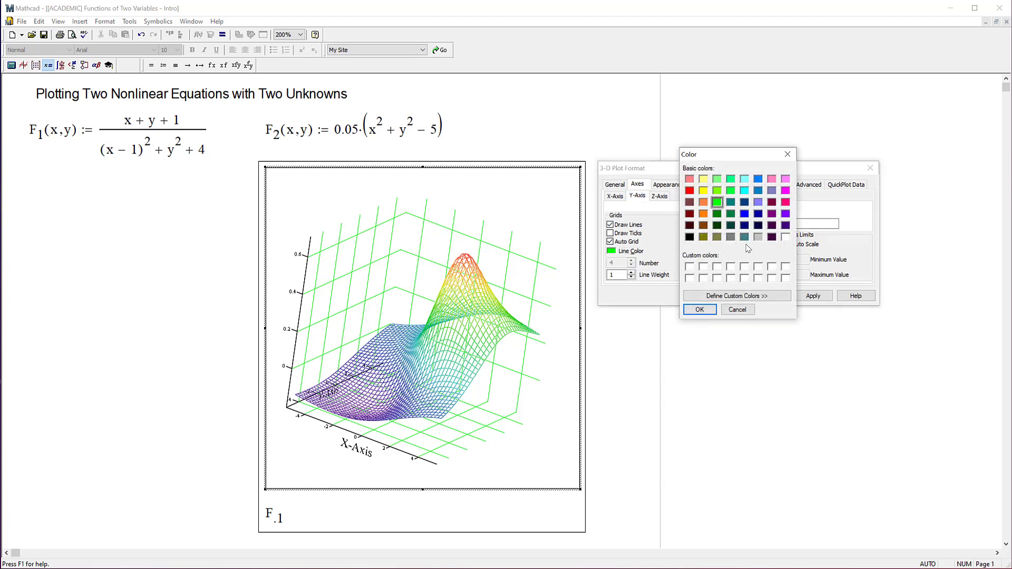
{"action": "left_click", "coordinate": [758, 237]}
{"action": "left_click", "coordinate": [700, 310]}
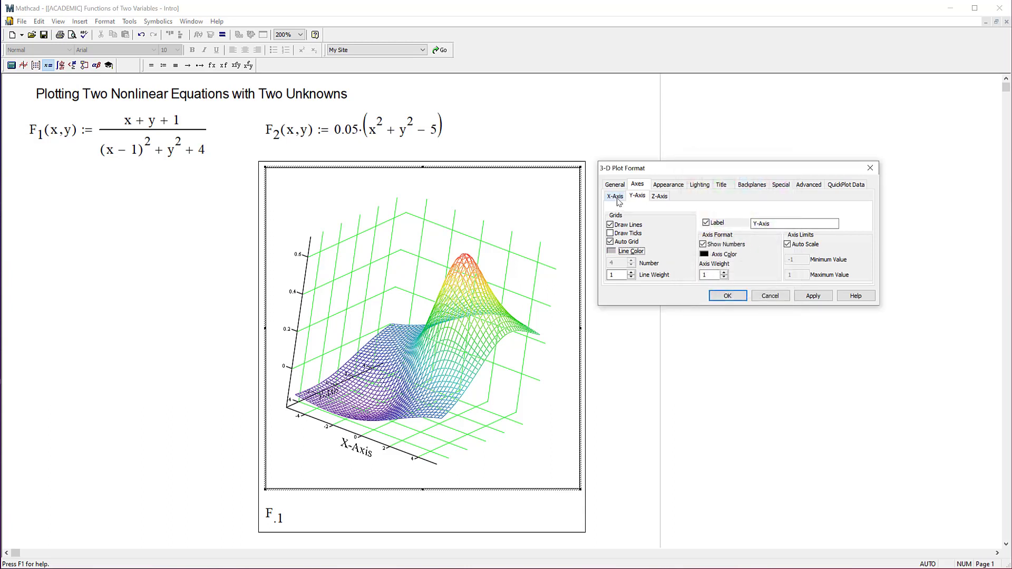
{"action": "left_click", "coordinate": [612, 197]}
{"action": "left_click", "coordinate": [613, 251]}
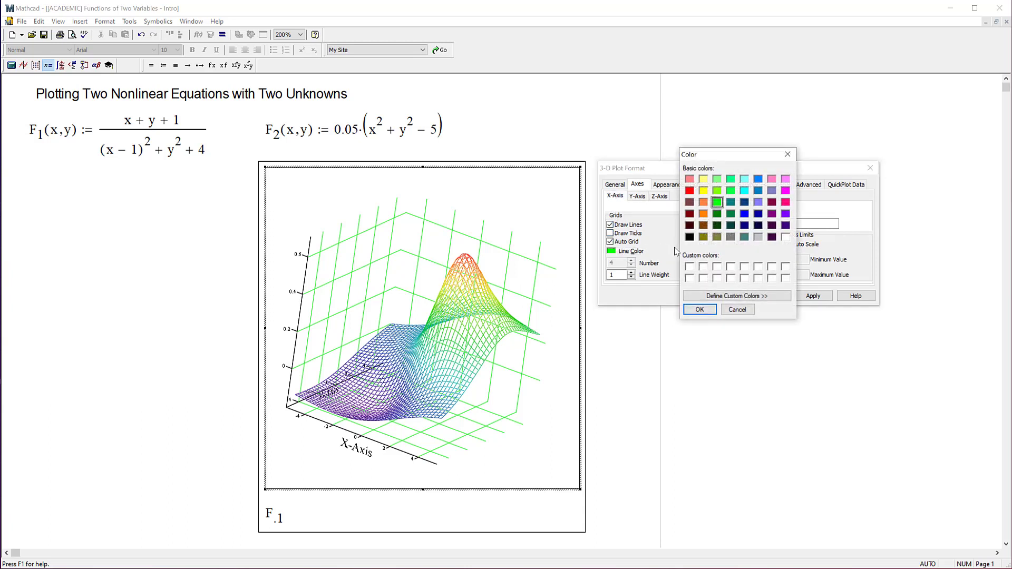
{"action": "left_click", "coordinate": [758, 237]}
{"action": "left_click", "coordinate": [700, 309]}
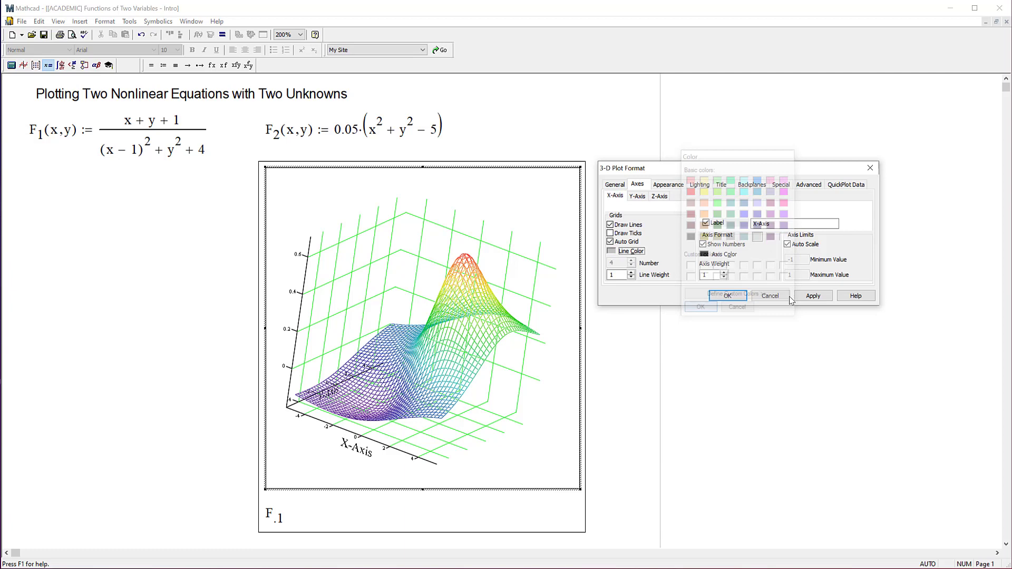
{"action": "left_click", "coordinate": [813, 297]}
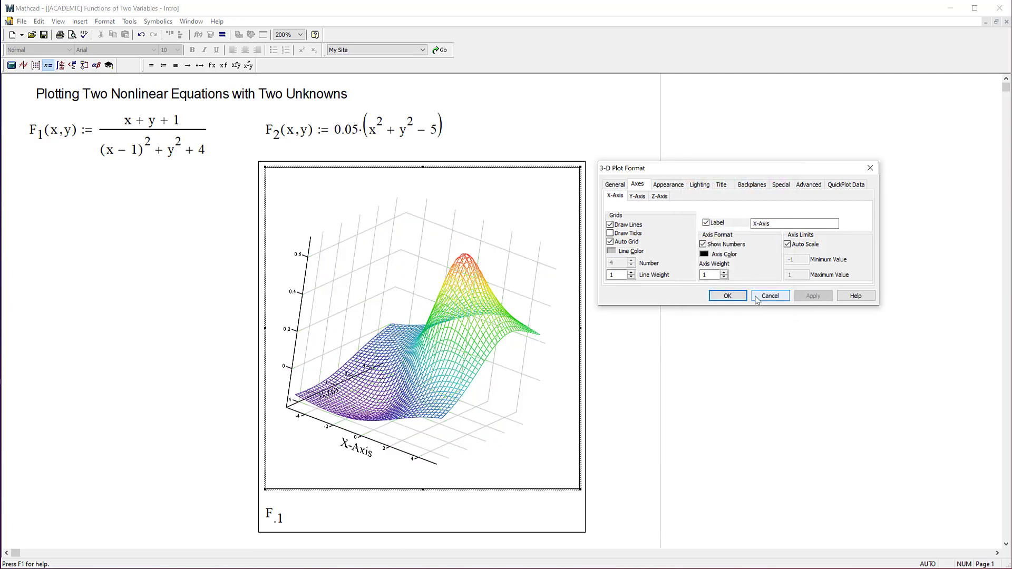
{"action": "left_click", "coordinate": [723, 298]}
Step: Rotate the F1 plot to a higher angle showing the peak and the Y-Axis label
{"action": "left_click_drag", "start_coordinate": [514, 389], "coordinate": [498, 456]}
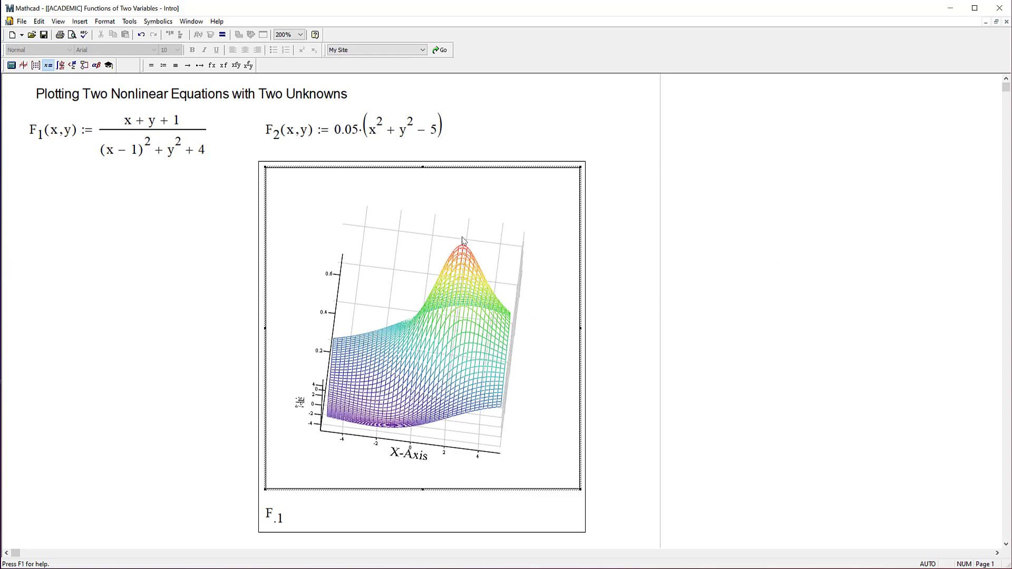
{"action": "left_click_drag", "start_coordinate": [433, 226], "coordinate": [374, 319]}
{"action": "left_click_drag", "start_coordinate": [469, 404], "coordinate": [462, 441]}
{"action": "left_click_drag", "start_coordinate": [335, 481], "coordinate": [320, 455]}
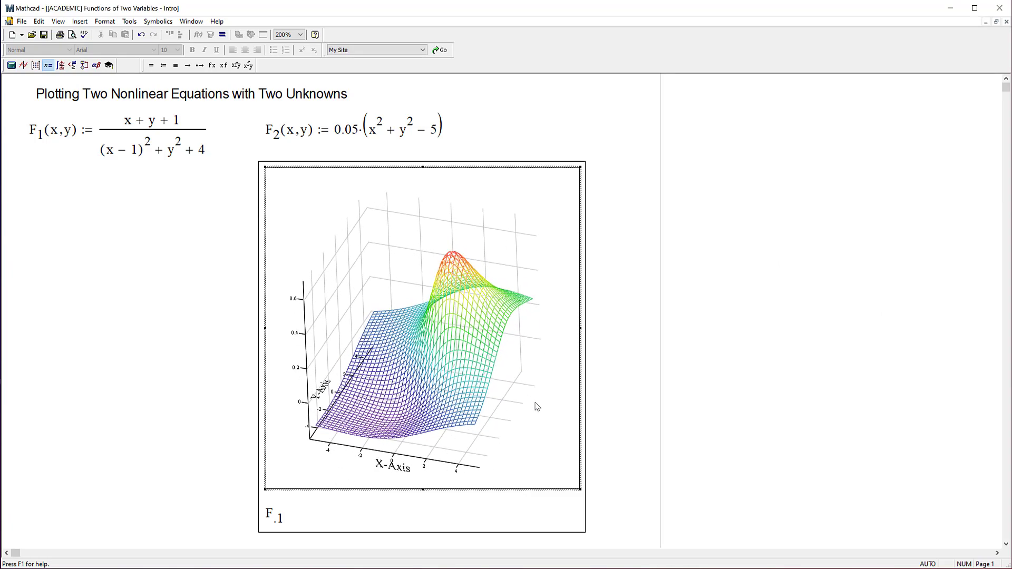
{"action": "left_click_drag", "start_coordinate": [538, 407], "coordinate": [538, 431]}
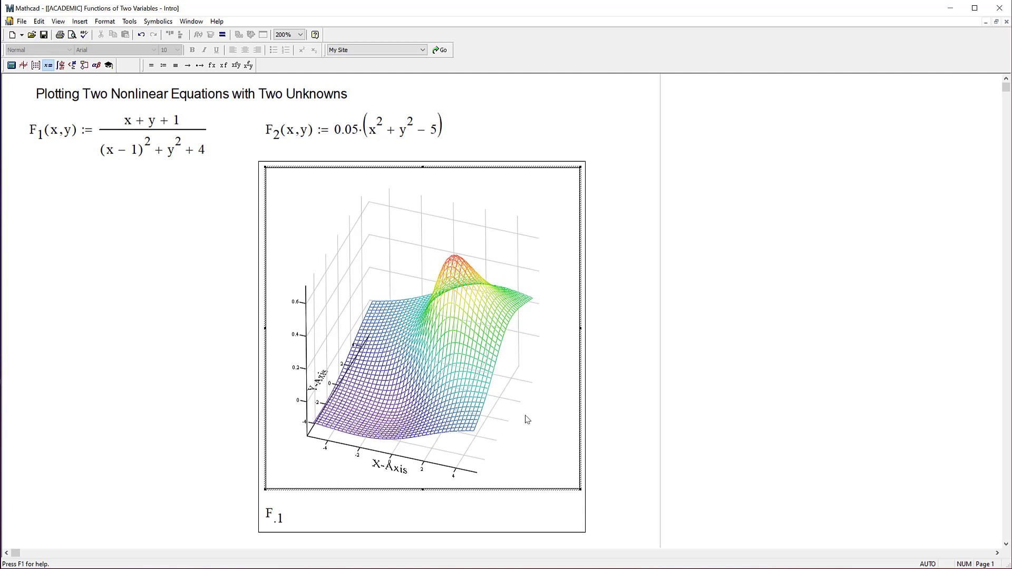
Step: Try Hide Lines and then Fill Surface on the F1 plot's Appearance settings
{"action": "double_click", "coordinate": [456, 280]}
{"action": "left_click_drag", "start_coordinate": [506, 214], "coordinate": [708, 176]}
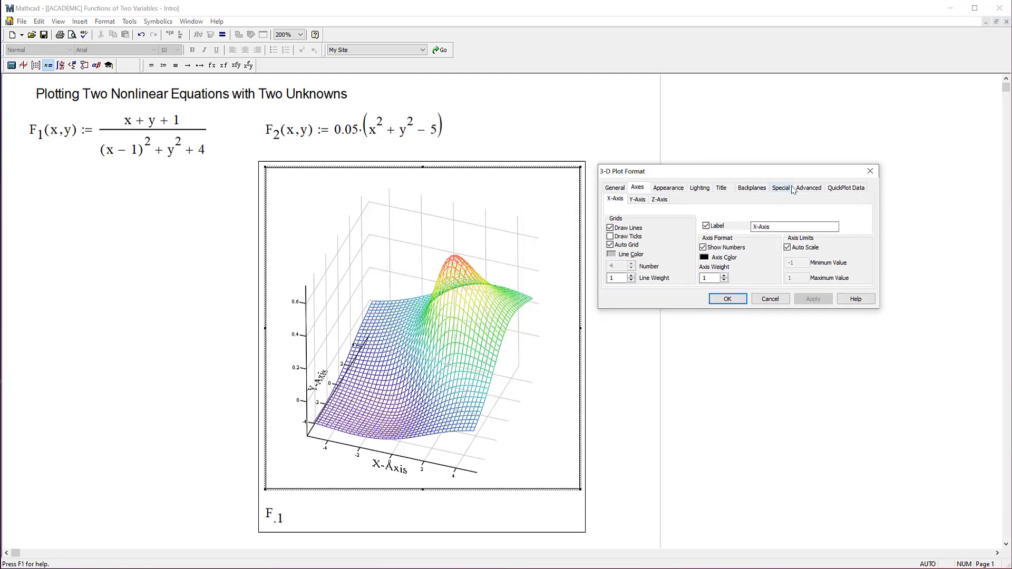
{"action": "left_click", "coordinate": [665, 189]}
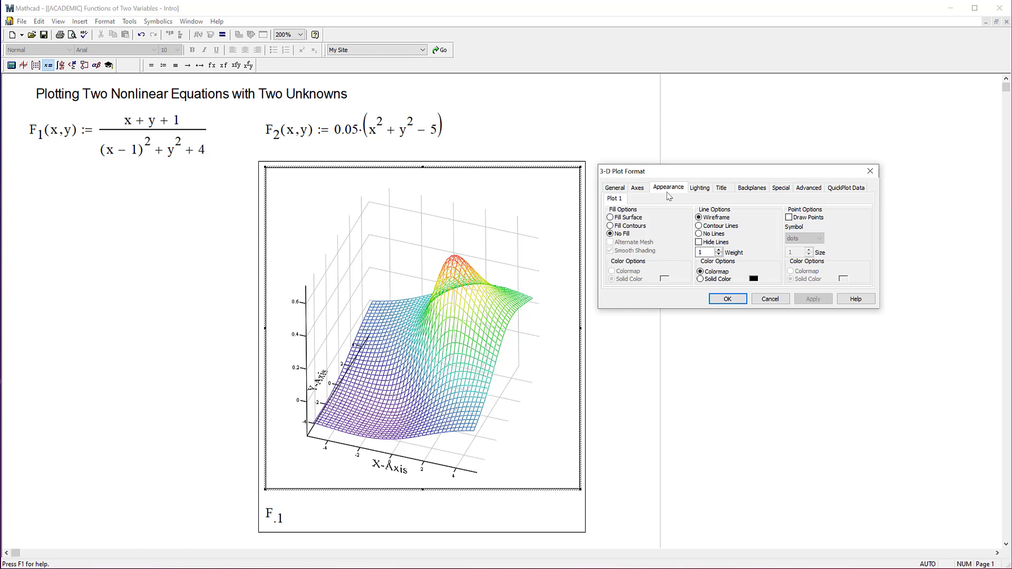
{"action": "left_click", "coordinate": [699, 242]}
{"action": "left_click", "coordinate": [813, 299]}
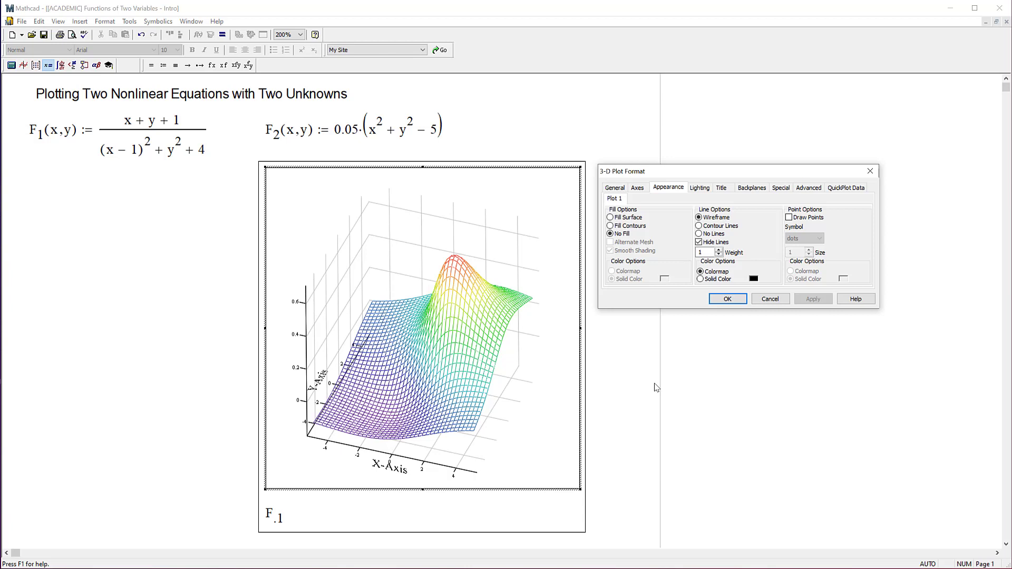
{"action": "left_click", "coordinate": [610, 217]}
{"action": "left_click", "coordinate": [809, 300]}
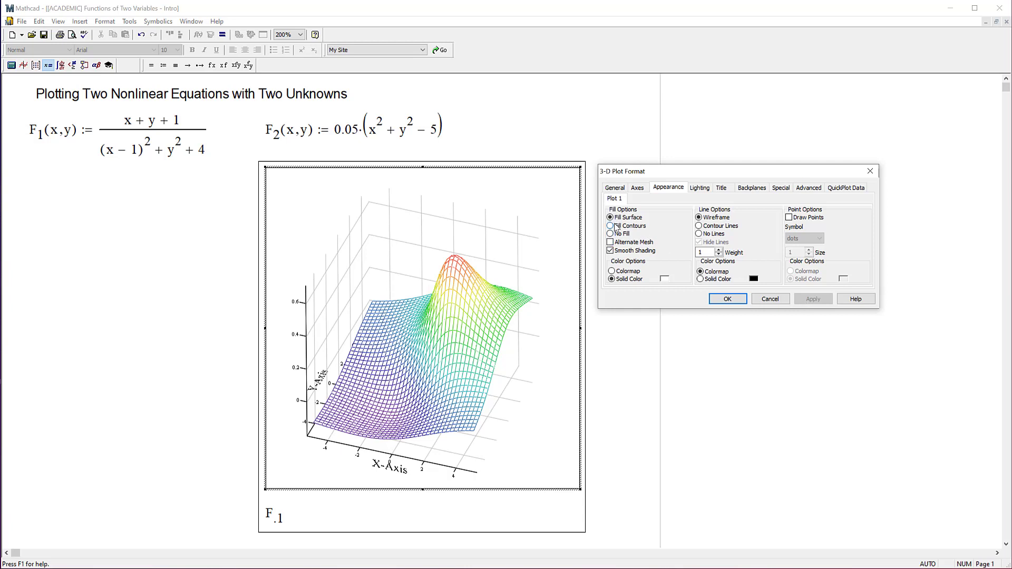
{"action": "left_click", "coordinate": [610, 217]}
{"action": "left_click", "coordinate": [801, 299]}
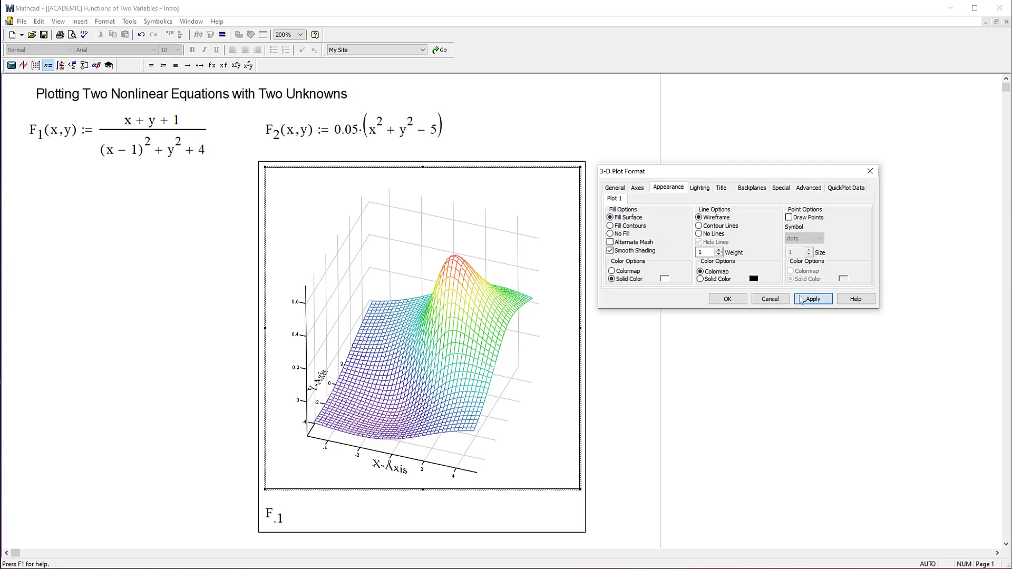
Step: Compare wireframe and Fill Contours looks, finishing with Fill Surface applied to F1
{"action": "left_click", "coordinate": [610, 226]}
{"action": "left_click", "coordinate": [612, 234]}
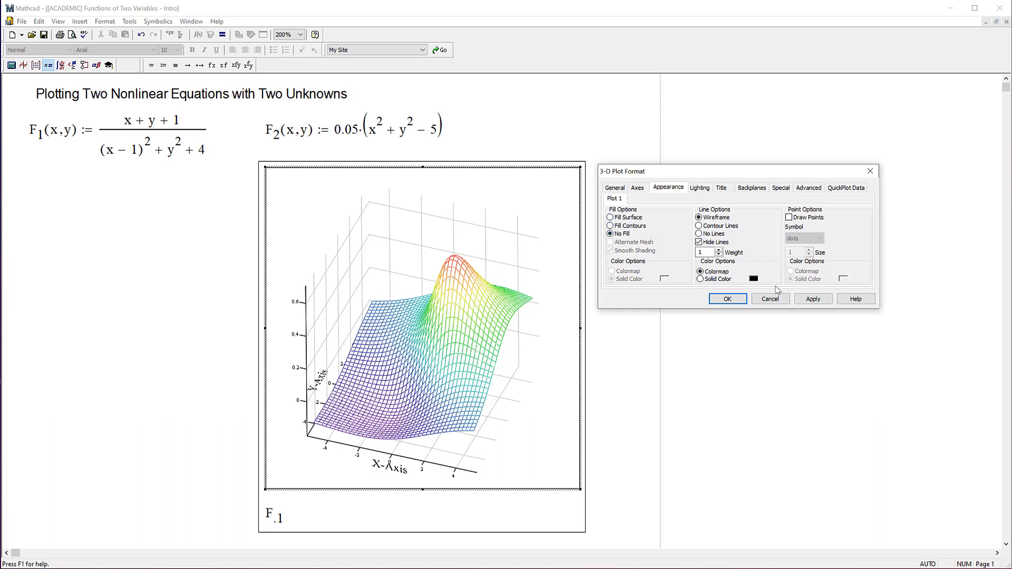
{"action": "left_click", "coordinate": [805, 299]}
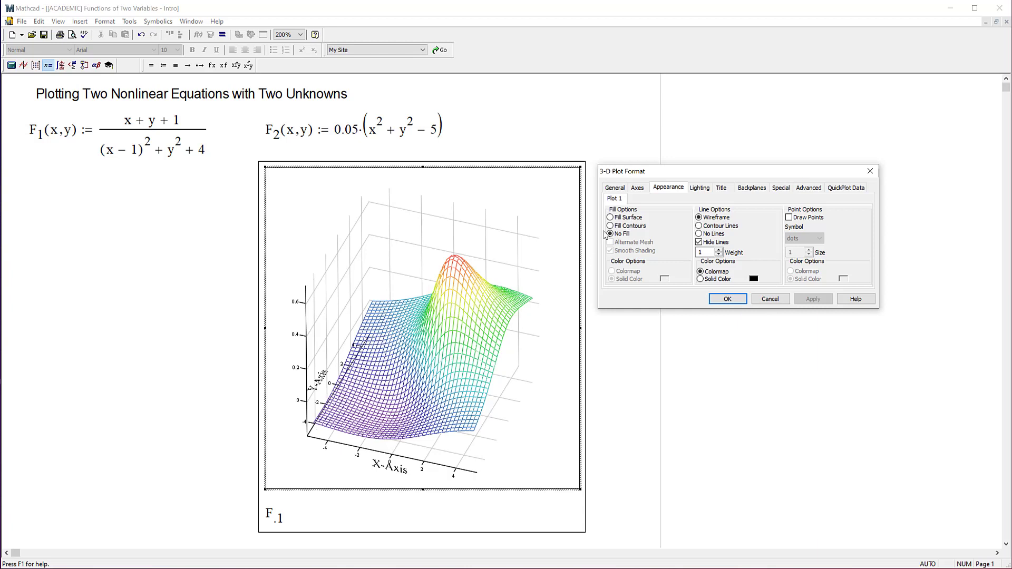
{"action": "left_click", "coordinate": [611, 217]}
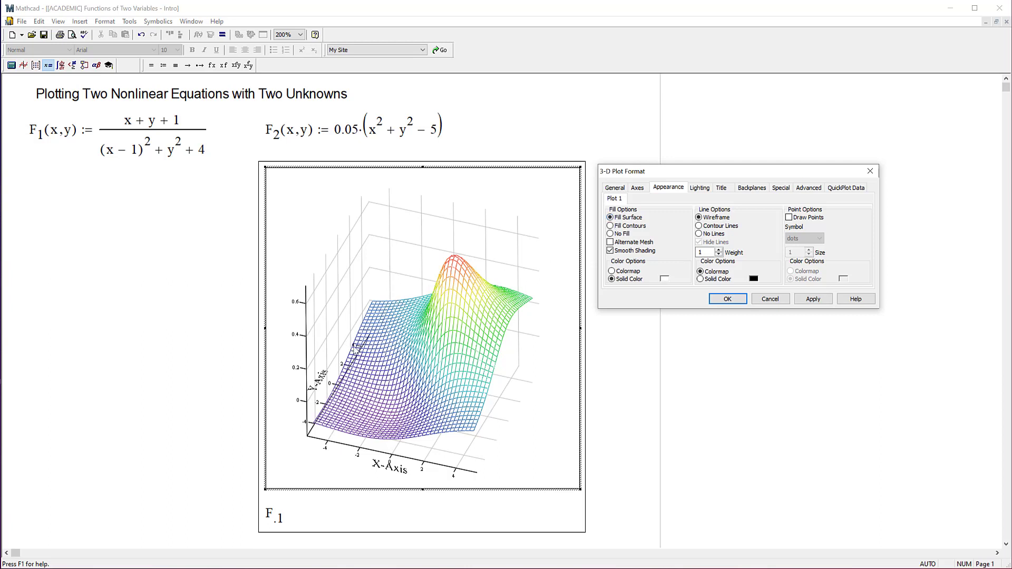
{"action": "left_click", "coordinate": [804, 302]}
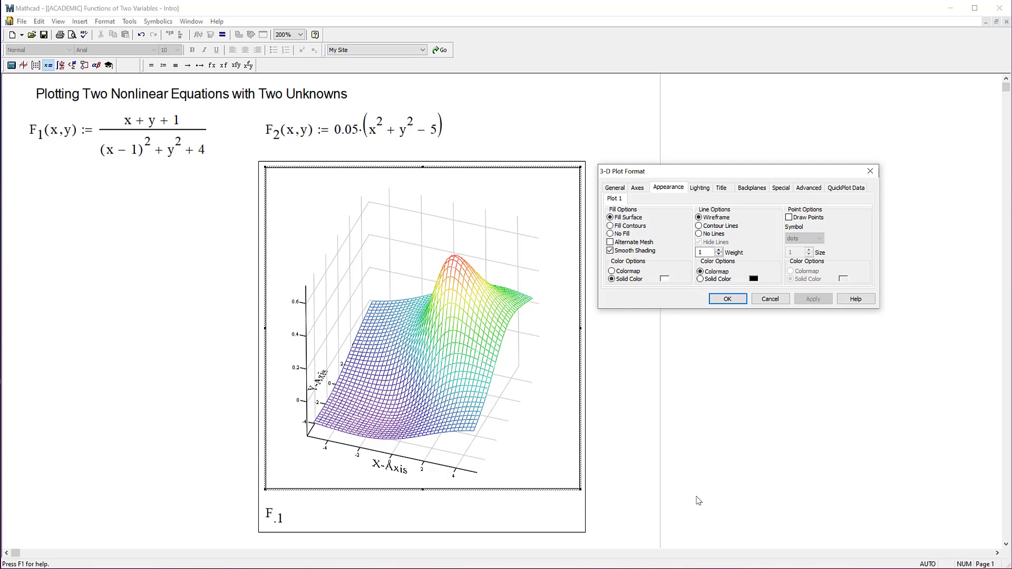
{"action": "left_click", "coordinate": [611, 226]}
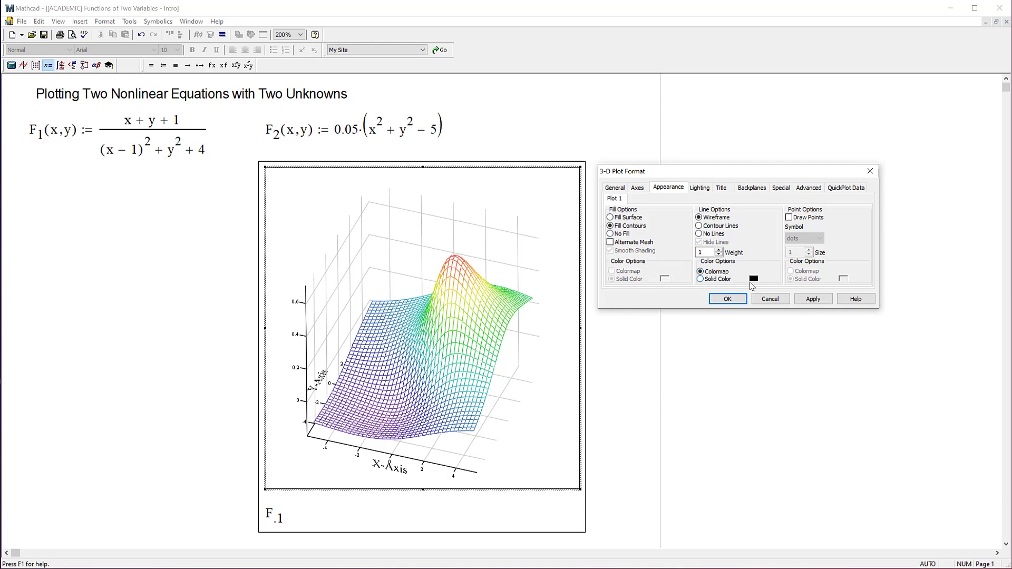
{"action": "left_click", "coordinate": [800, 305]}
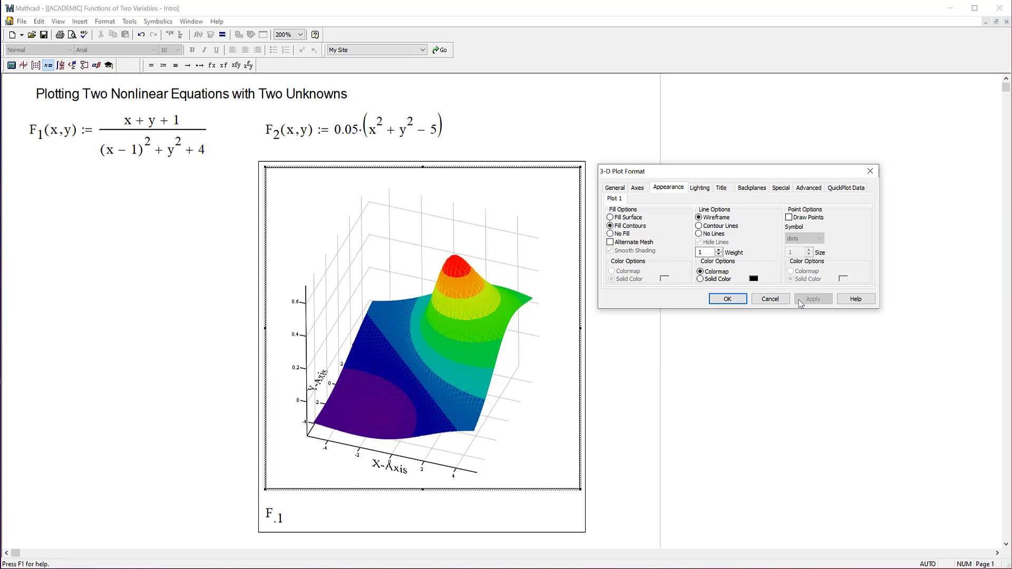
{"action": "left_click", "coordinate": [610, 217]}
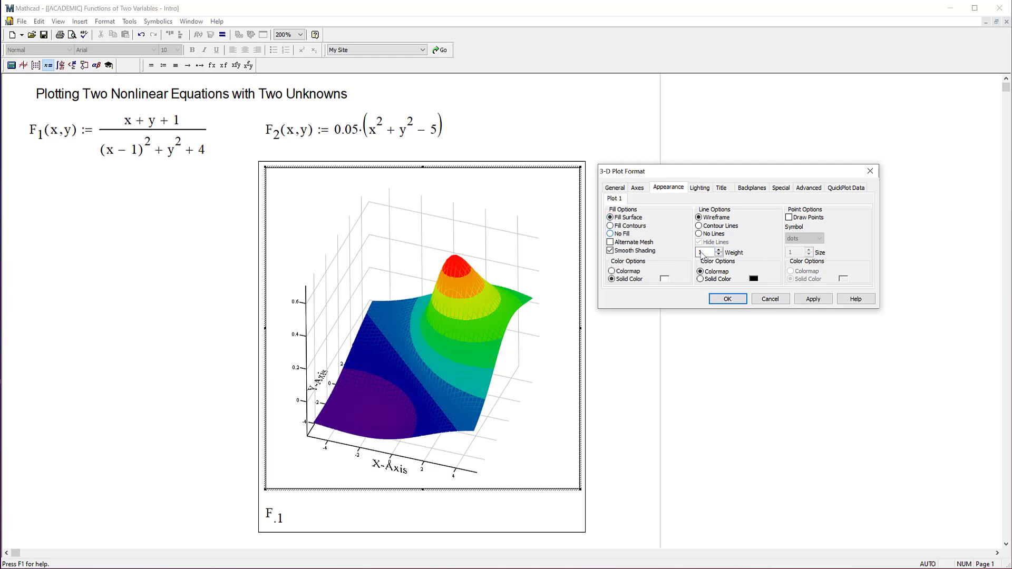
{"action": "left_click", "coordinate": [814, 299]}
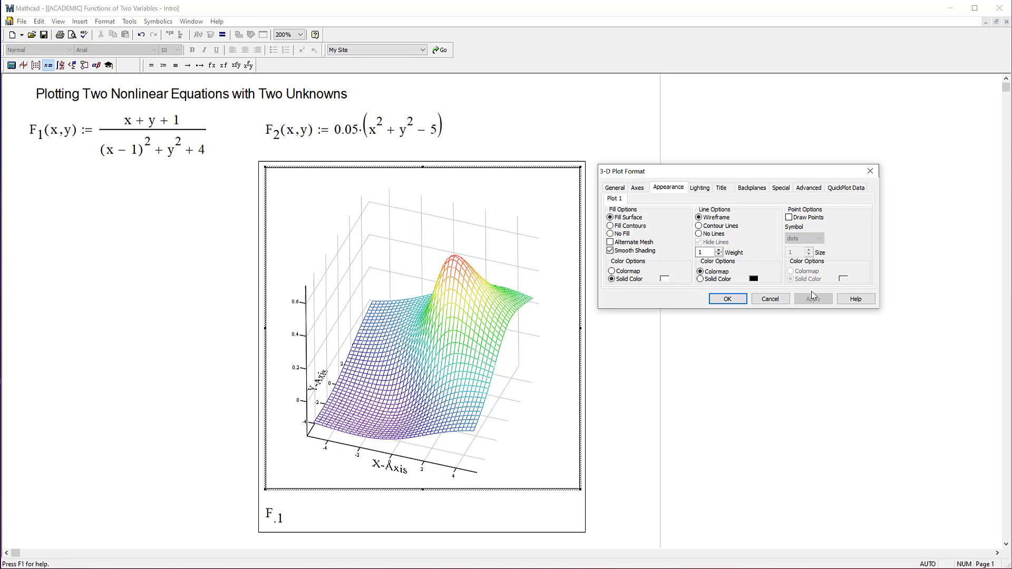
Step: Close the format window and change the plotted function from F1 to F2
{"action": "left_click", "coordinate": [728, 299]}
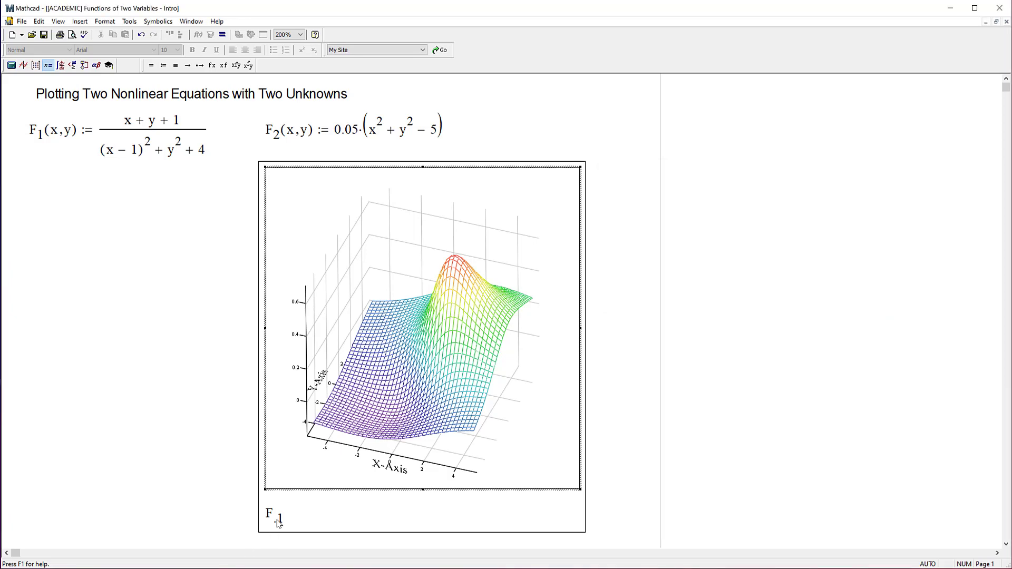
{"action": "left_click", "coordinate": [278, 523]}
{"action": "key", "text": "BackSpace"}
{"action": "type", "text": "2"}
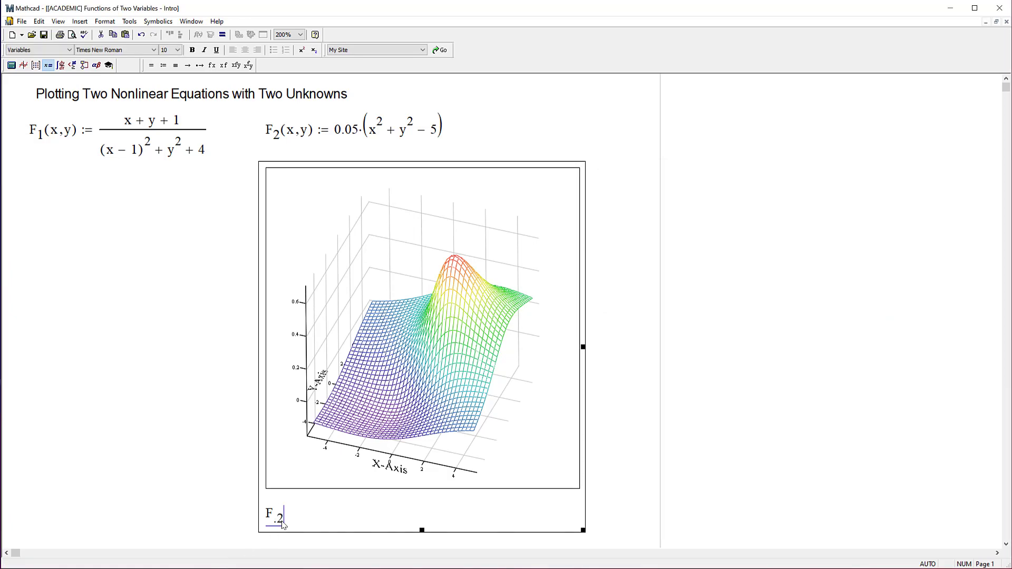
{"action": "left_click", "coordinate": [619, 422]}
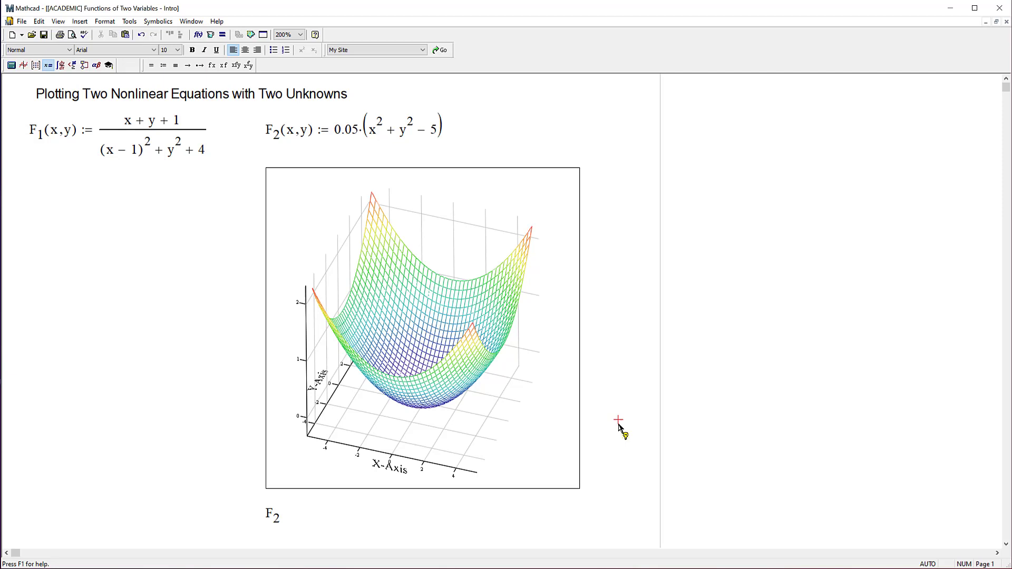
Step: Plot F1 and F2 on the same graph by entering F1,F2 as the functions
{"action": "left_click", "coordinate": [280, 523]}
{"action": "key", "text": "BackSpace"}
{"action": "type", "text": "1"}
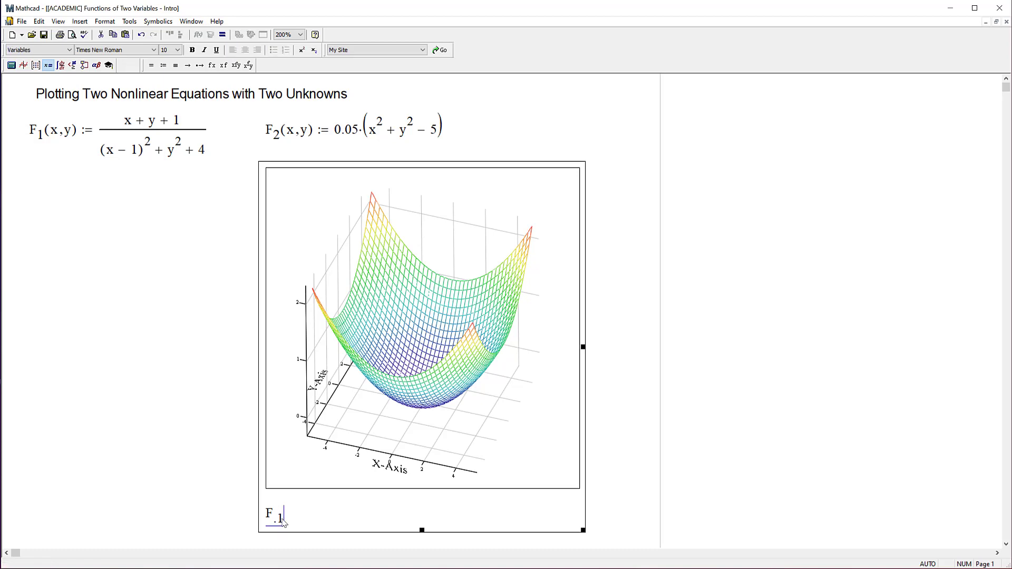
{"action": "type", "text": "*"}
{"action": "type", "text": "F.2"}
{"action": "left_click", "coordinate": [163, 420]}
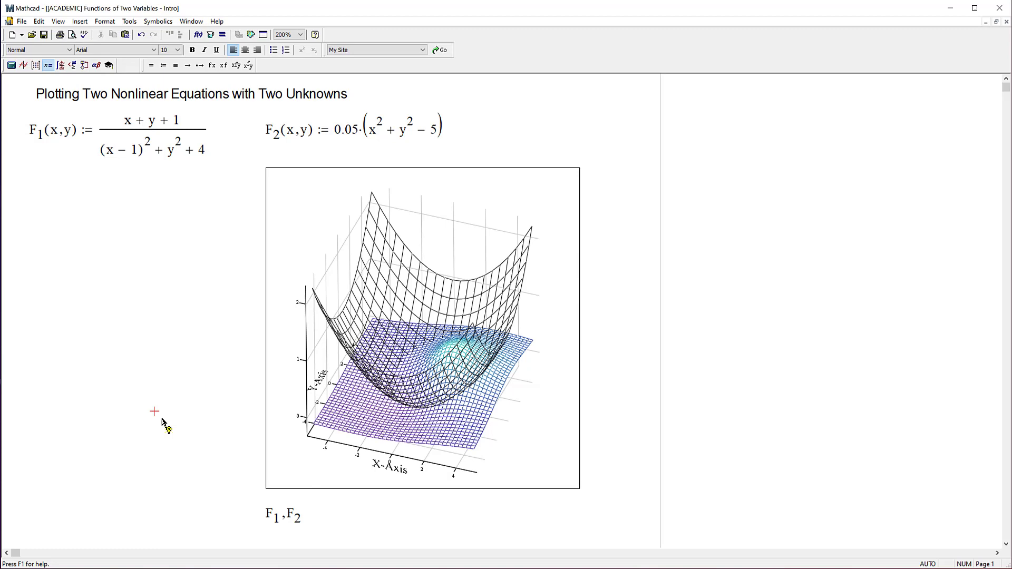
Step: Set Plot 2's # of Grids to 40 for both F2 ranges and apply
{"action": "double_click", "coordinate": [388, 292]}
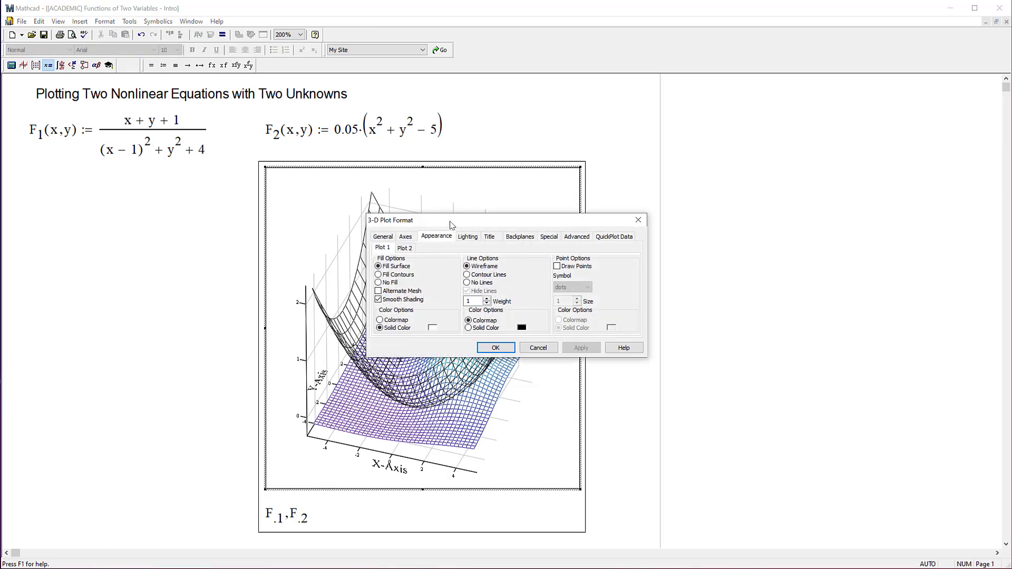
{"action": "left_click_drag", "start_coordinate": [448, 224], "coordinate": [691, 195]}
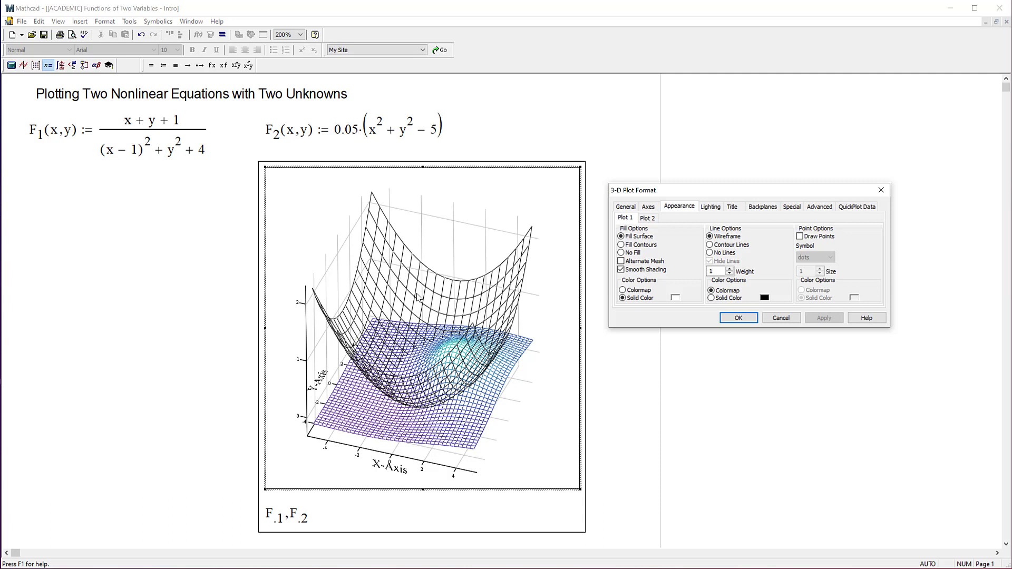
{"action": "left_click", "coordinate": [646, 221]}
{"action": "left_click", "coordinate": [868, 207]}
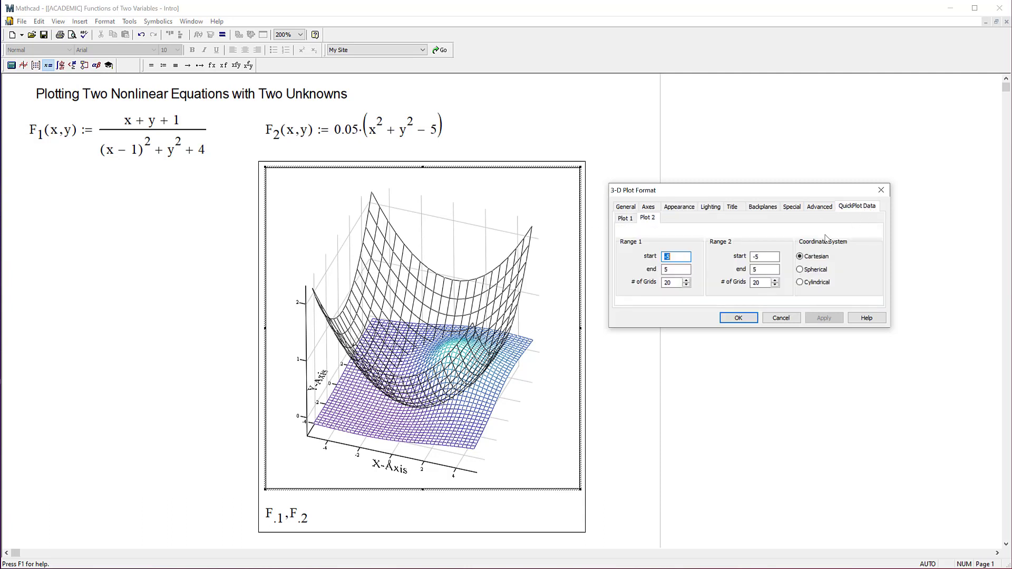
{"action": "left_click", "coordinate": [685, 282]}
{"action": "double_click", "coordinate": [668, 282]}
{"action": "type", "text": "40"}
{"action": "double_click", "coordinate": [757, 283]}
{"action": "type", "text": "40"}
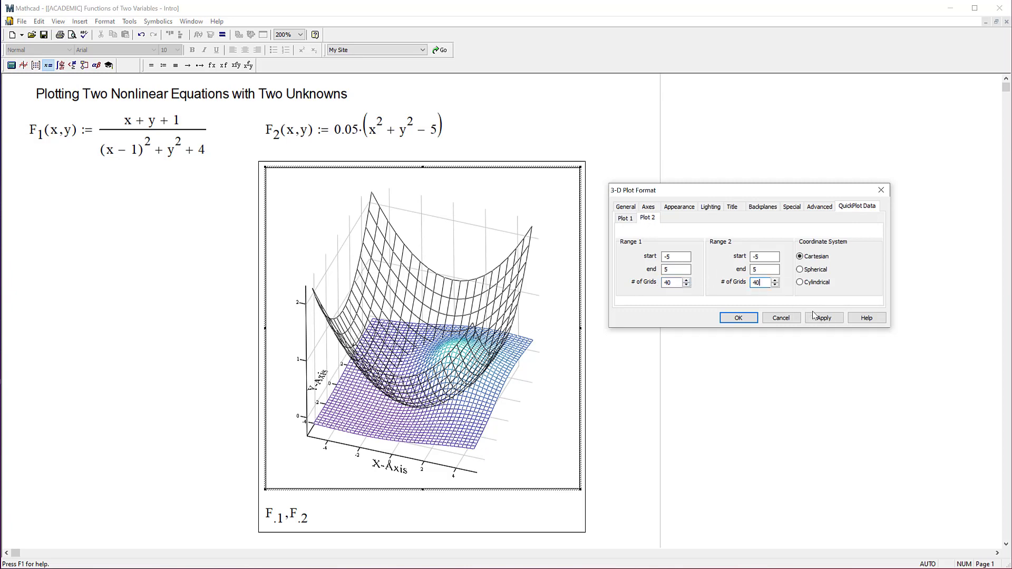
{"action": "left_click", "coordinate": [822, 319]}
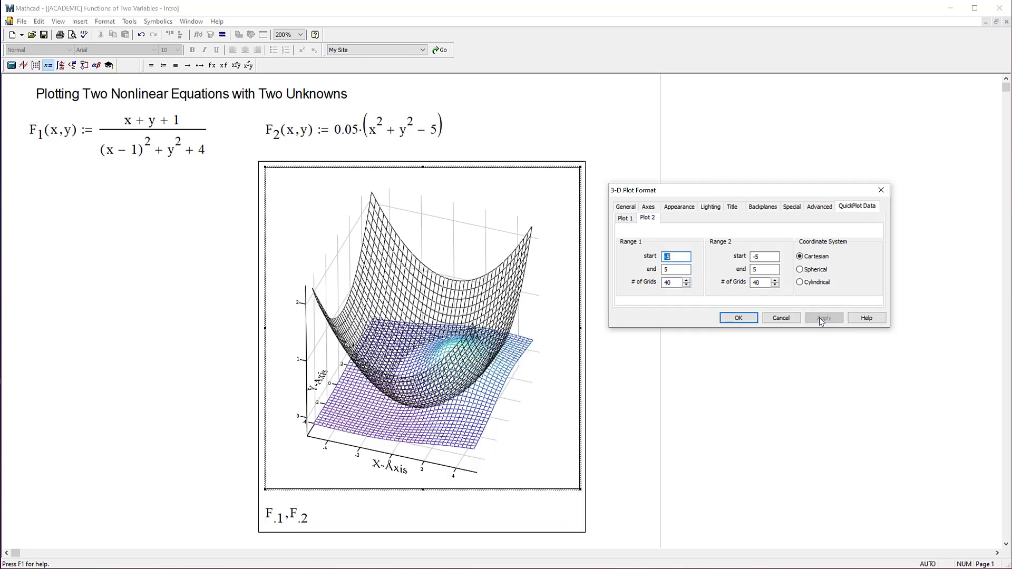
Step: Give F2 Colormap lines and a filled surface, apply, and close with OK
{"action": "left_click", "coordinate": [685, 208]}
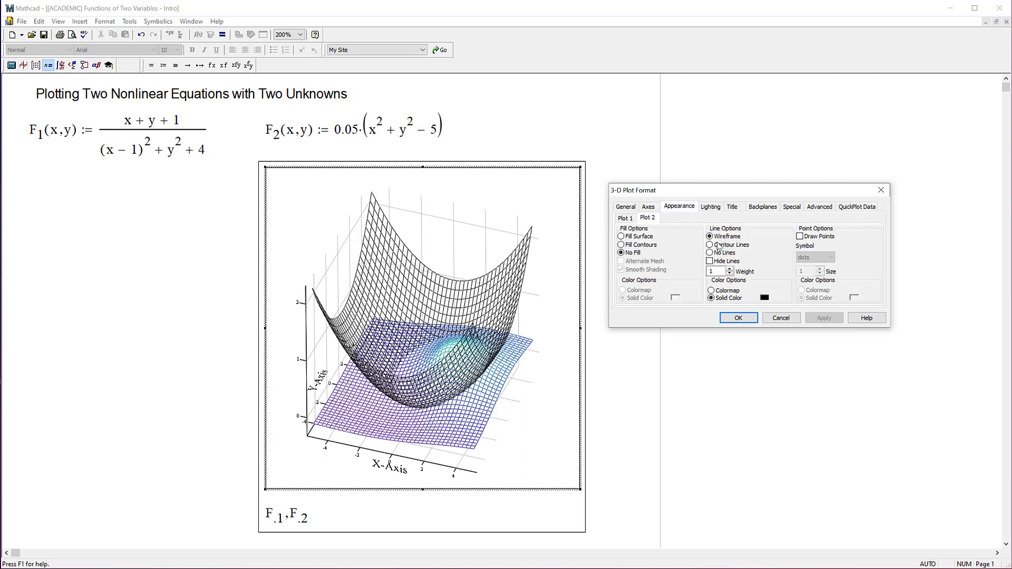
{"action": "left_click", "coordinate": [711, 291]}
{"action": "left_click", "coordinate": [812, 320]}
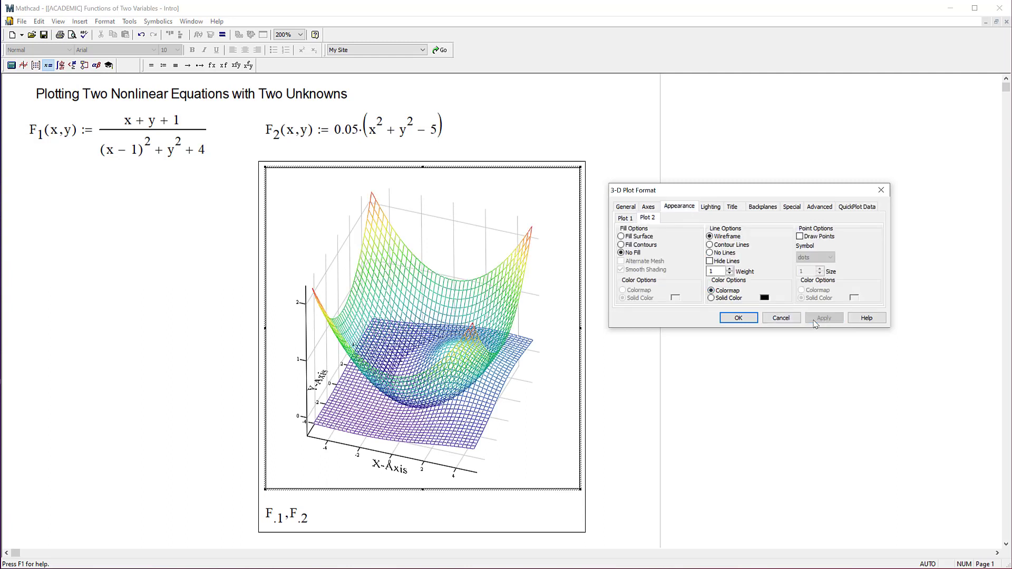
{"action": "left_click", "coordinate": [621, 237]}
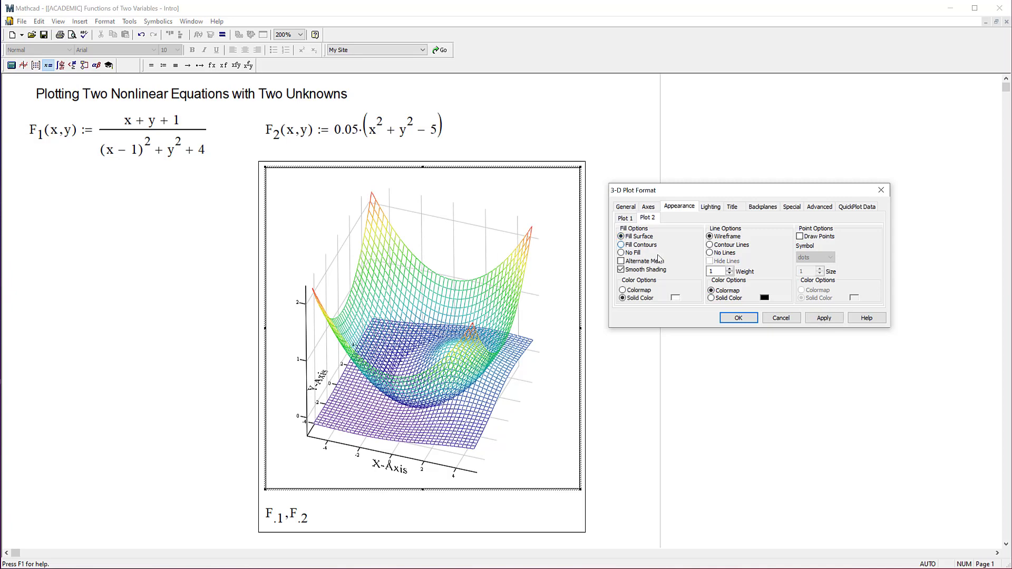
{"action": "left_click", "coordinate": [811, 321]}
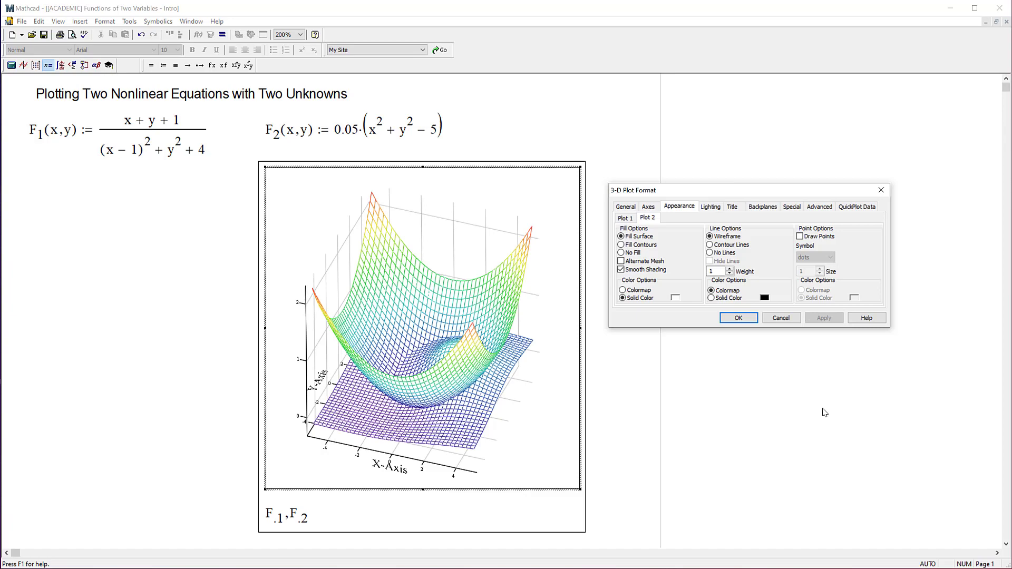
{"action": "left_click", "coordinate": [738, 317]}
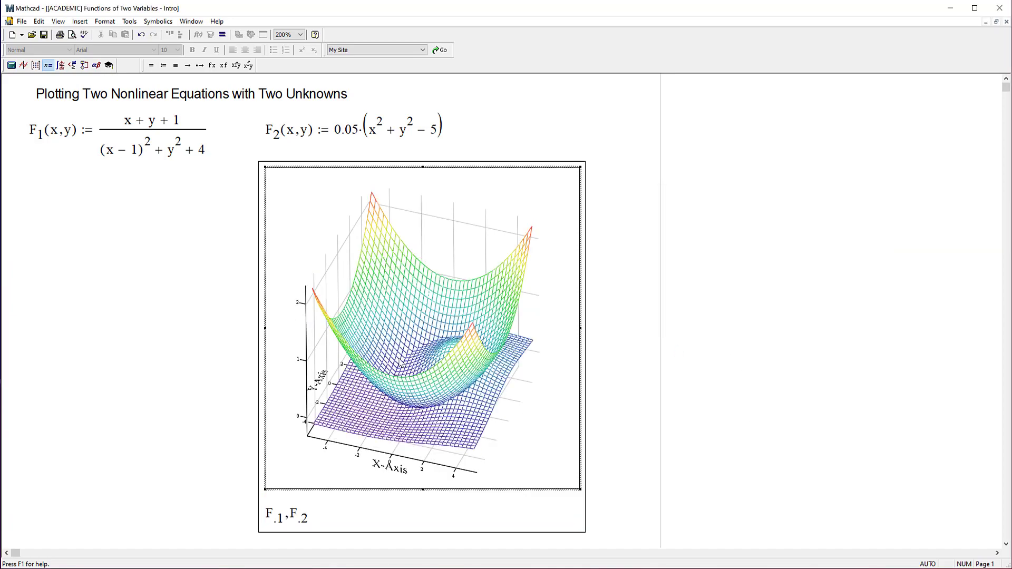
Step: Rotate the combined F1/F2 surface plot until the ring where F2's bowl crosses F1 shows
{"action": "left_click_drag", "start_coordinate": [402, 364], "coordinate": [414, 402]}
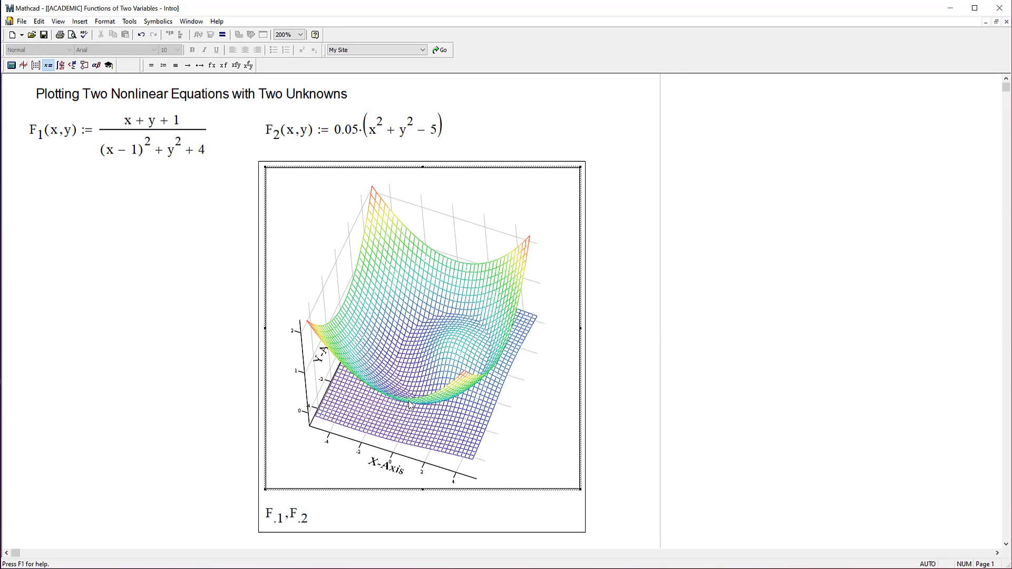
{"action": "left_click_drag", "start_coordinate": [491, 342], "coordinate": [490, 363]}
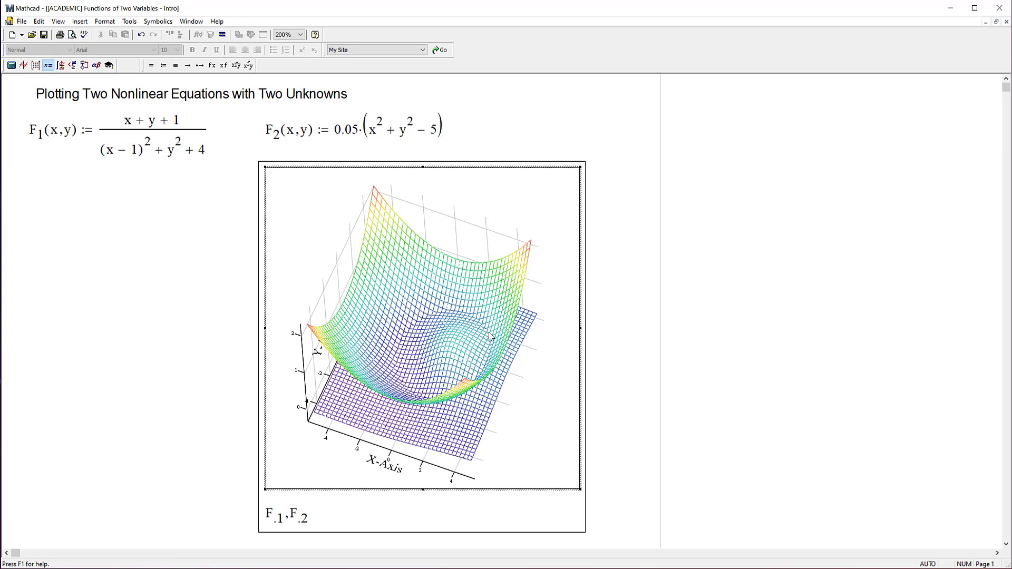
{"action": "mouse_move", "coordinate": [443, 358]}
{"action": "left_mouse_down"}
{"action": "mouse_move", "coordinate": [434, 388]}
{"action": "mouse_move", "coordinate": [465, 442]}
{"action": "mouse_move", "coordinate": [393, 431]}
{"action": "mouse_move", "coordinate": [464, 430]}
{"action": "mouse_move", "coordinate": [411, 359]}
{"action": "mouse_move", "coordinate": [469, 406]}
{"action": "mouse_move", "coordinate": [451, 371]}
{"action": "left_mouse_up"}
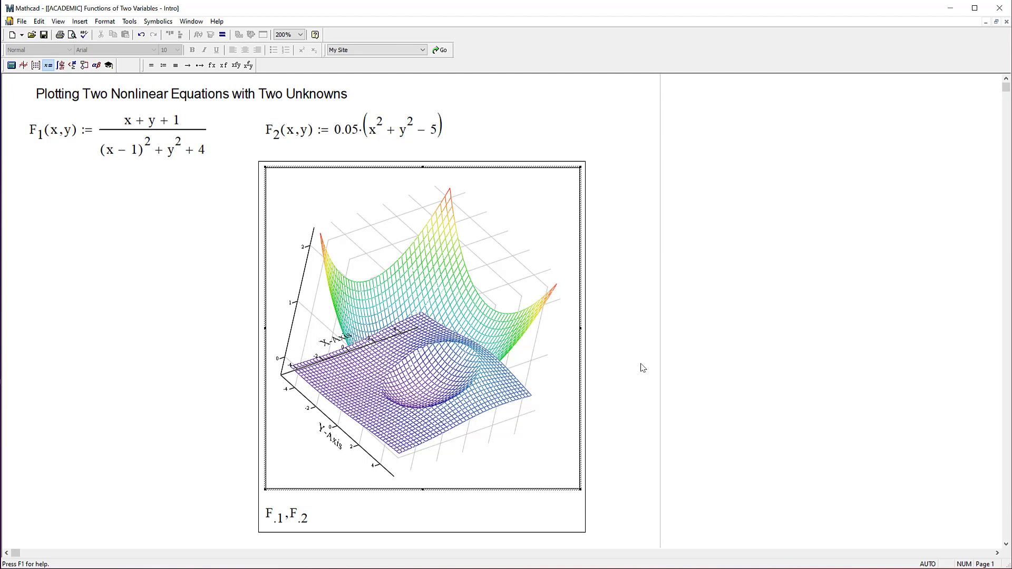
Step: Define F3(x,y) := |F1(x,y) − F2(x,y)| to the right of the F2 definition
{"action": "left_click", "coordinate": [534, 99]}
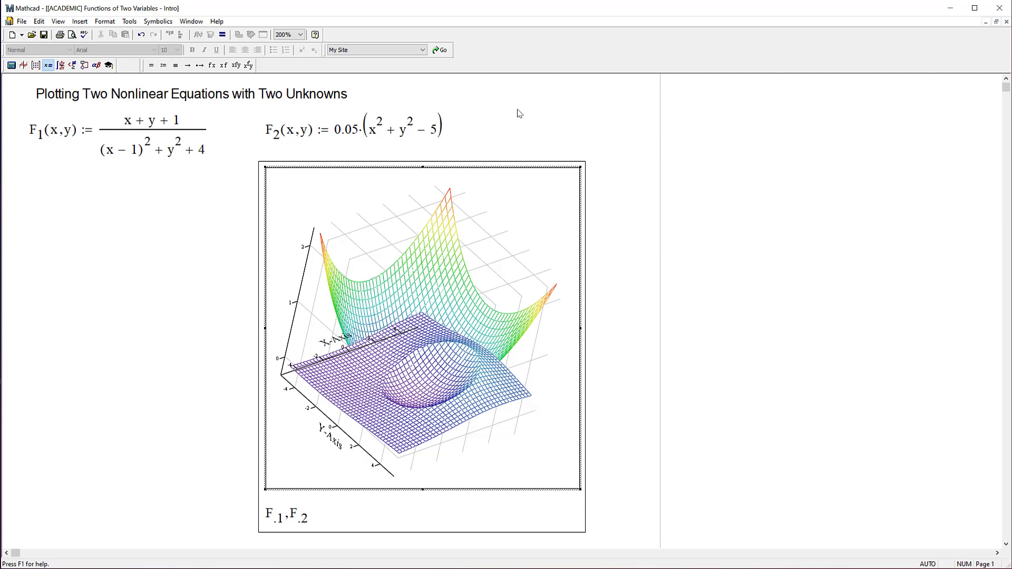
{"action": "left_click", "coordinate": [493, 137]}
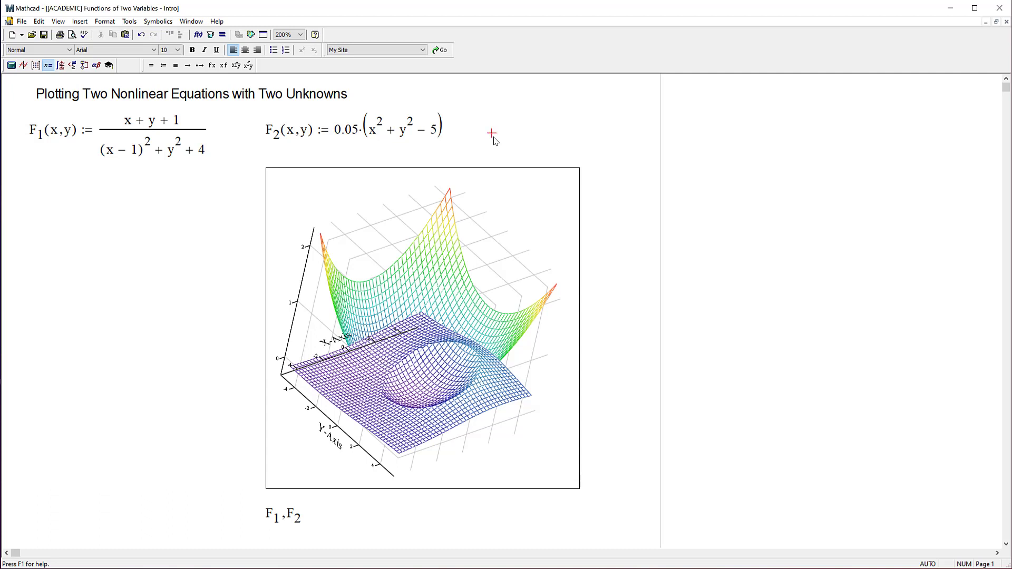
{"action": "type", "text": "F.3("}
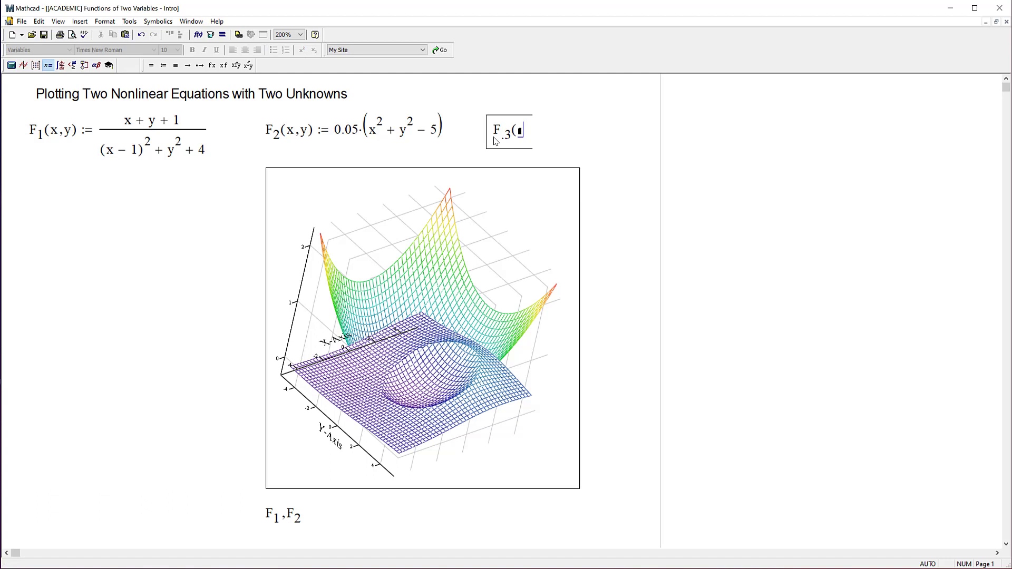
{"action": "type", "text": "x,y"}
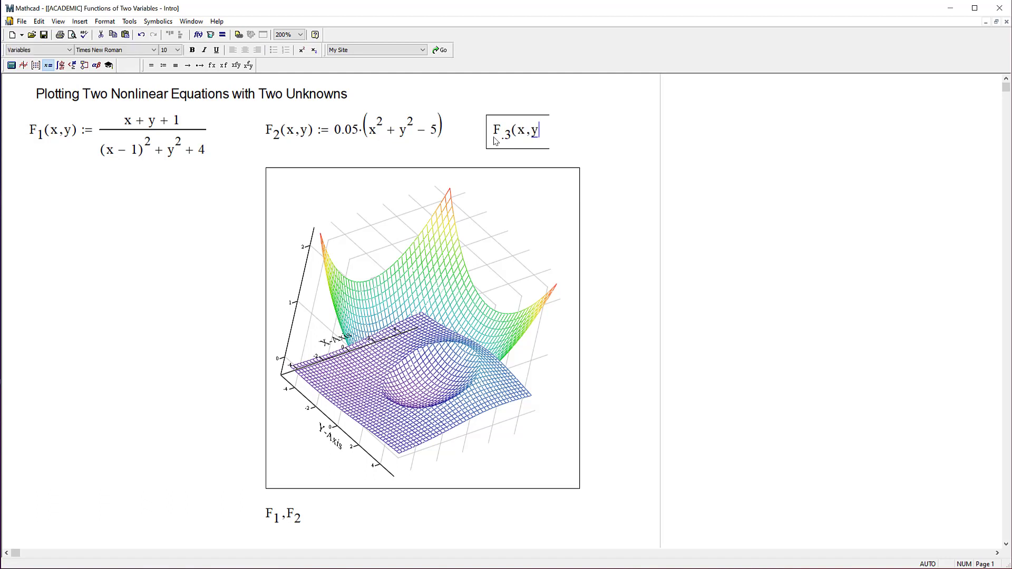
{"action": "type", "text": ") := "}
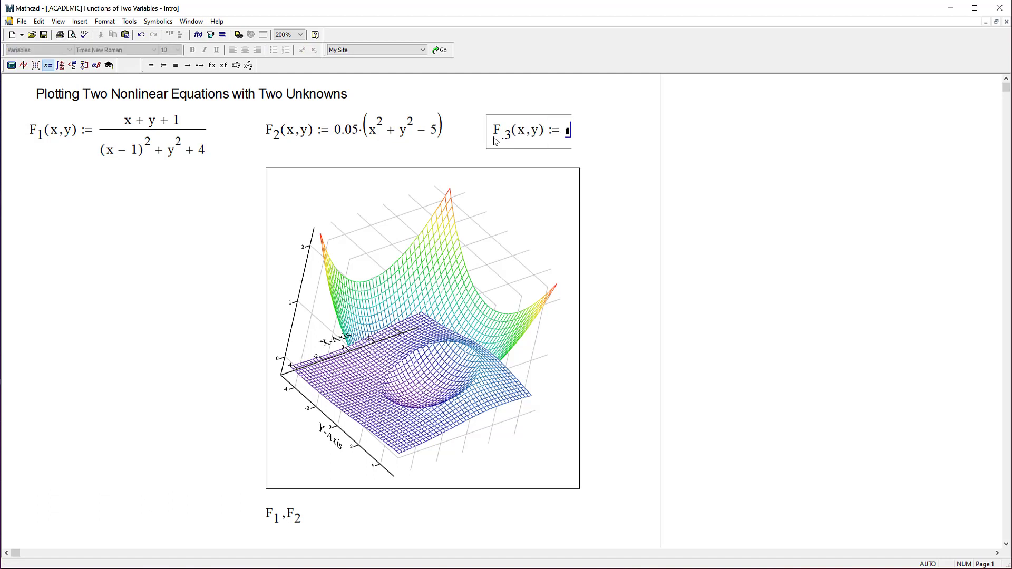
{"action": "type", "text": "|"}
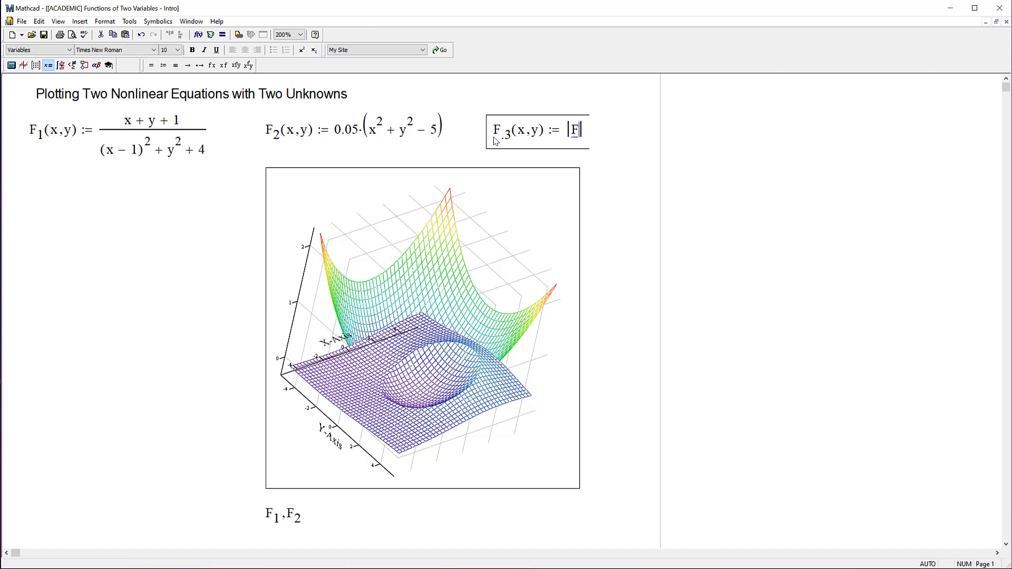
{"action": "type", "text": "F.1(x,y) - F.2(x,"}
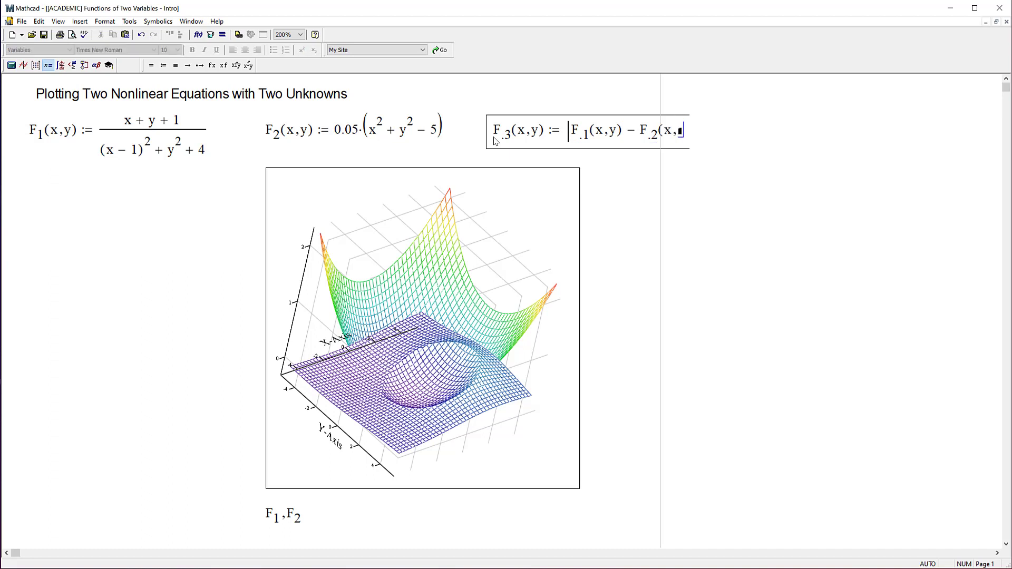
{"action": "type", "text": "y)|"}
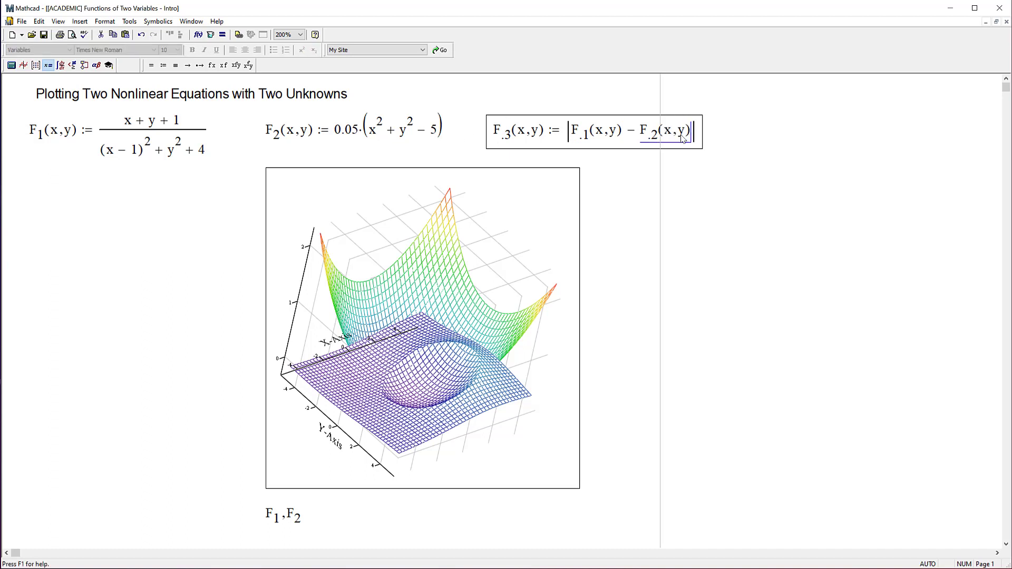
{"action": "left_click", "coordinate": [737, 133]}
Step: Select the F2 and F3 definitions and nudge them slightly left
{"action": "left_click_drag", "start_coordinate": [737, 133], "coordinate": [159, 130]}
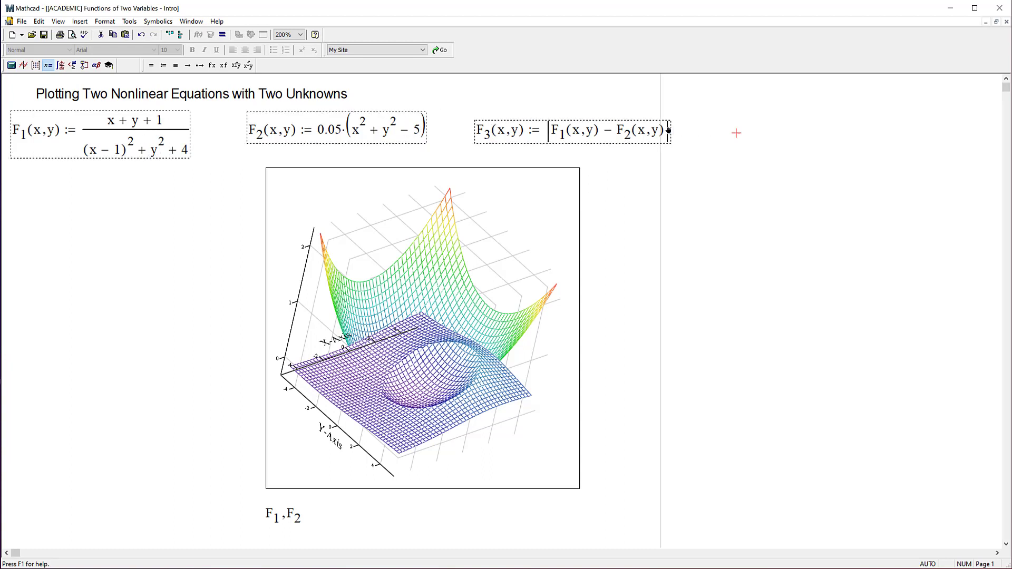
{"action": "left_click_drag", "start_coordinate": [702, 125], "coordinate": [234, 126]}
{"action": "left_click_drag", "start_coordinate": [541, 119], "coordinate": [532, 118]}
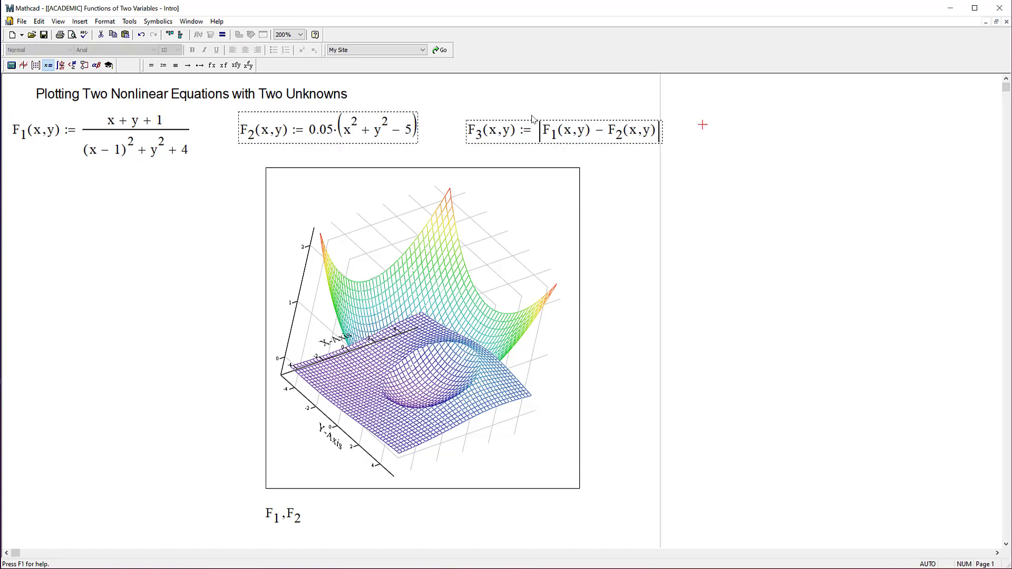
{"action": "left_click", "coordinate": [897, 251]}
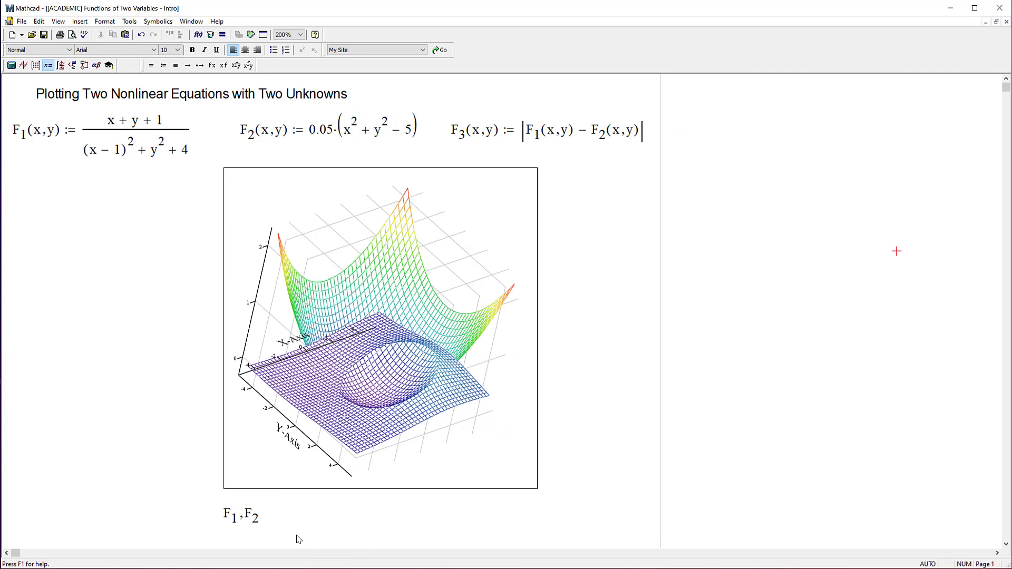
Step: Change the plot's function label from F1,F2 to F3 and rotate the resulting |F1 − F2| surface
{"action": "left_click", "coordinate": [261, 523]}
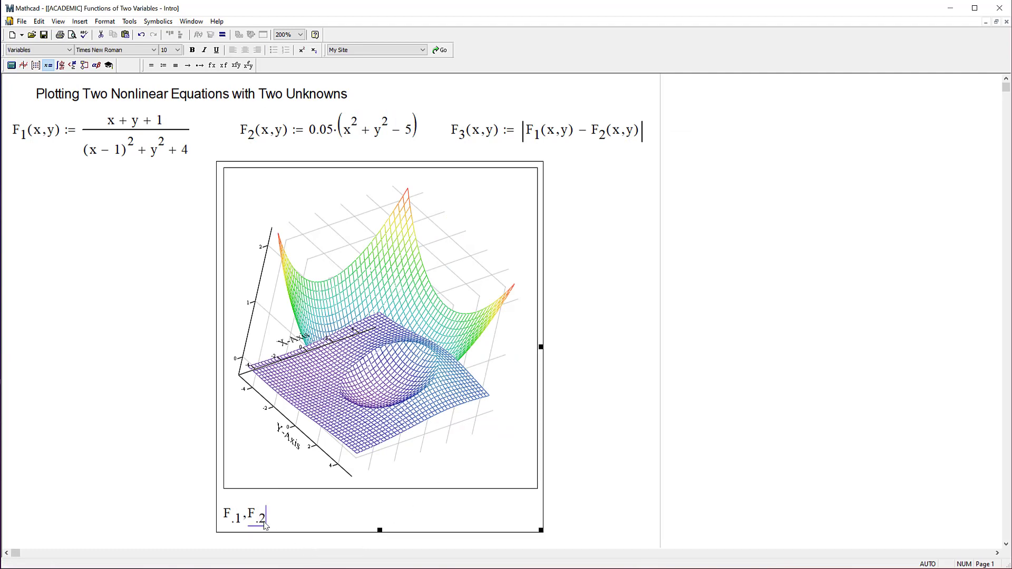
{"action": "key", "text": "BackSpace"}
{"action": "key", "text": "BackSpace"}
{"action": "key", "text": "BackSpace"}
{"action": "key", "text": "BackSpace"}
{"action": "key", "text": "BackSpace"}
{"action": "type", "text": "3"}
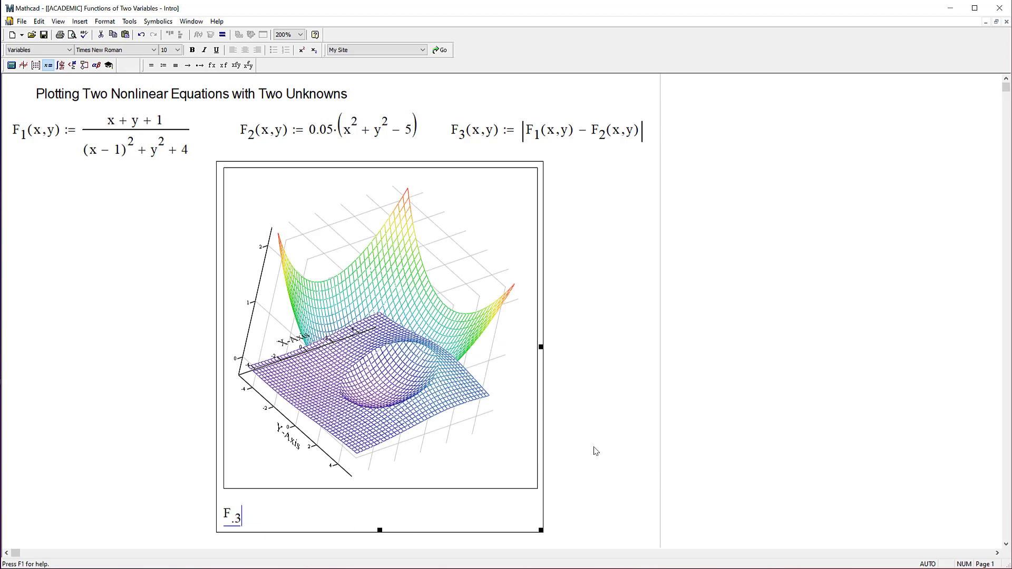
{"action": "left_click", "coordinate": [593, 447]}
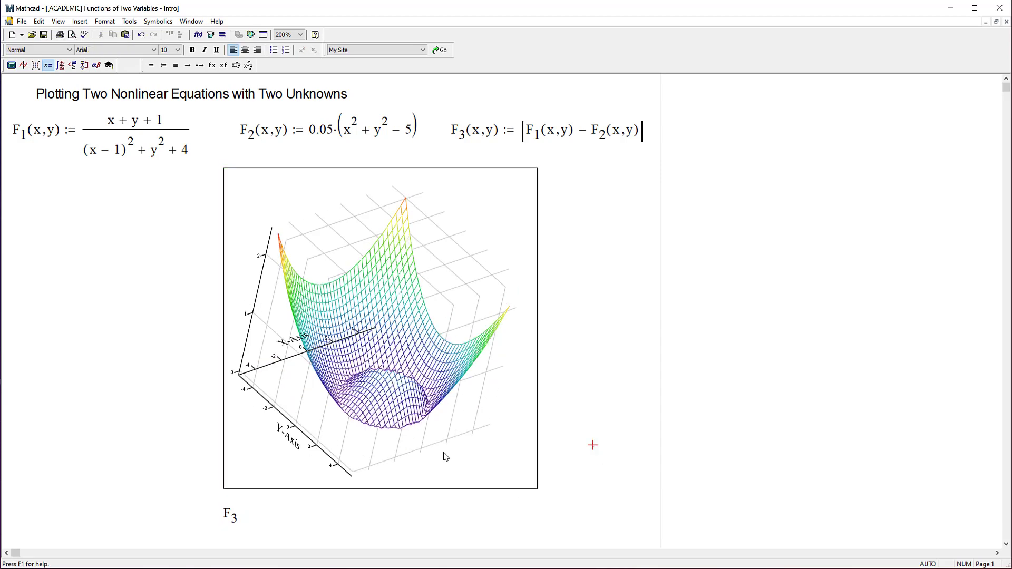
{"action": "mouse_move", "coordinate": [346, 305]}
{"action": "left_mouse_down"}
{"action": "mouse_move", "coordinate": [372, 399]}
{"action": "mouse_move", "coordinate": [325, 266]}
{"action": "mouse_move", "coordinate": [306, 408]}
{"action": "mouse_move", "coordinate": [316, 232]}
{"action": "mouse_move", "coordinate": [407, 433]}
{"action": "mouse_move", "coordinate": [344, 391]}
{"action": "mouse_move", "coordinate": [332, 345]}
{"action": "left_mouse_up"}
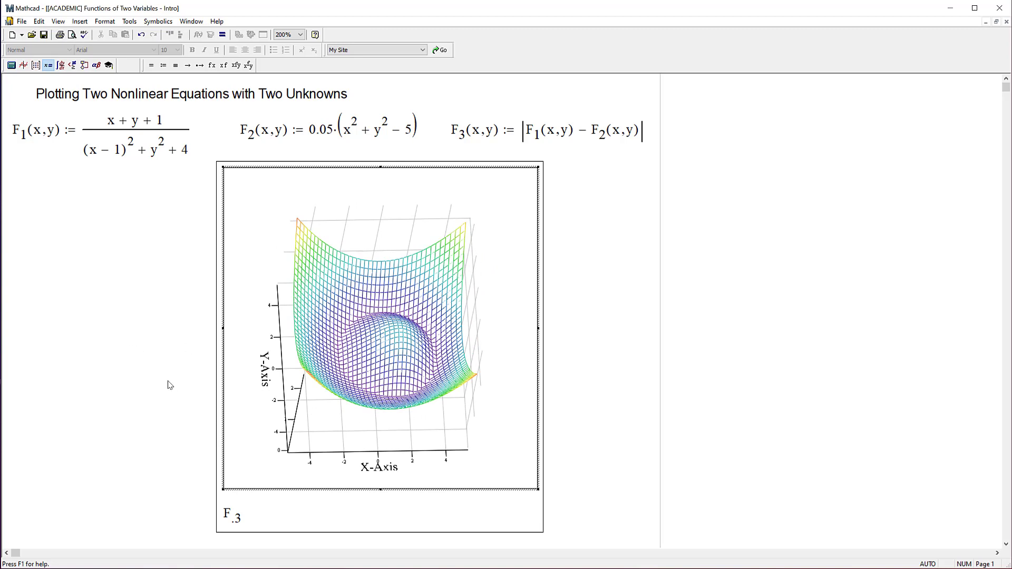
{"action": "left_click_drag", "start_coordinate": [320, 442], "coordinate": [403, 360]}
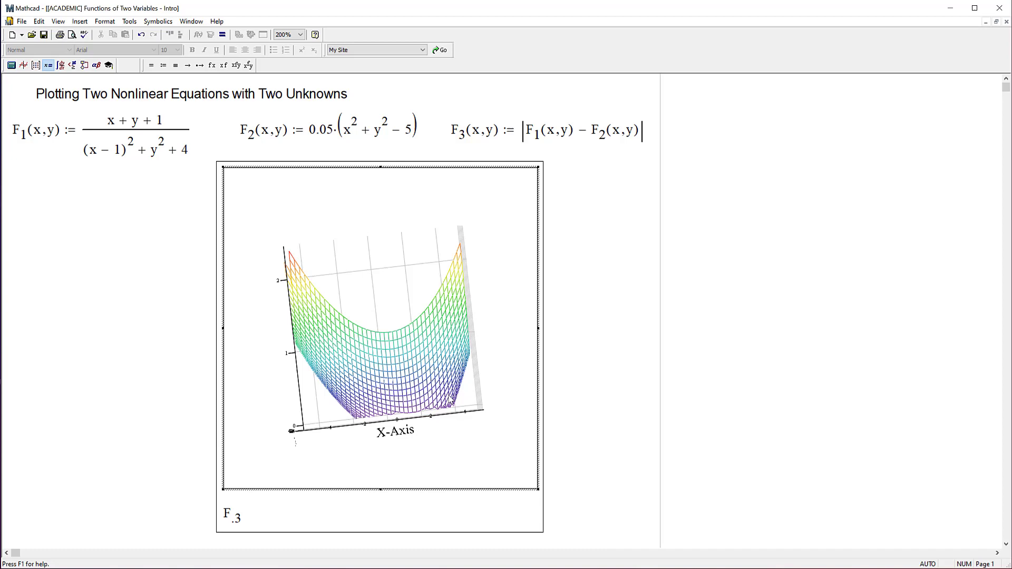
{"action": "left_click_drag", "start_coordinate": [452, 400], "coordinate": [379, 431]}
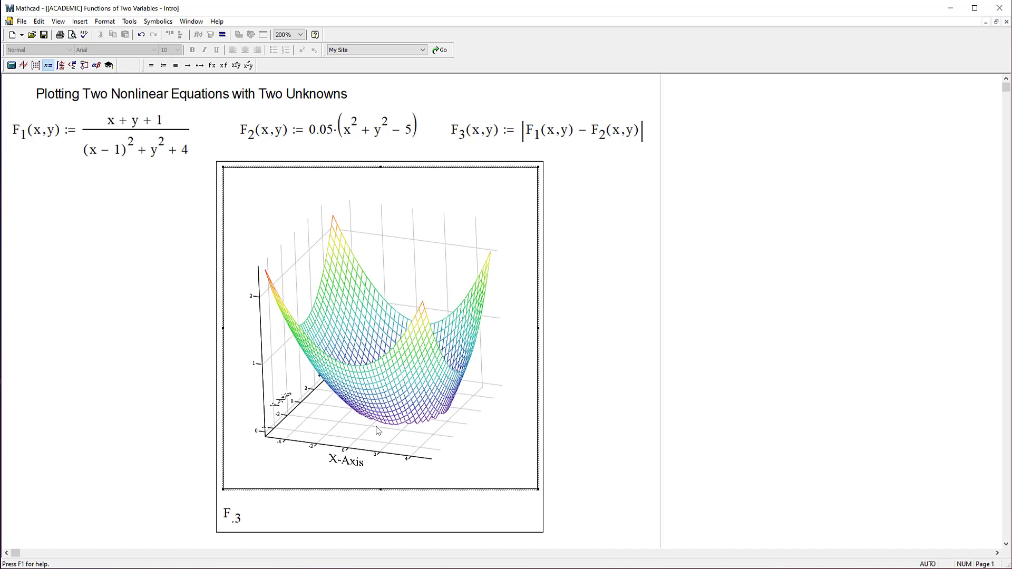
Step: Set both QuickPlot Data grid counts from 40 to 50 and rotate to show F3's minimum ring
{"action": "double_click", "coordinate": [399, 398]}
{"action": "left_click", "coordinate": [602, 239]}
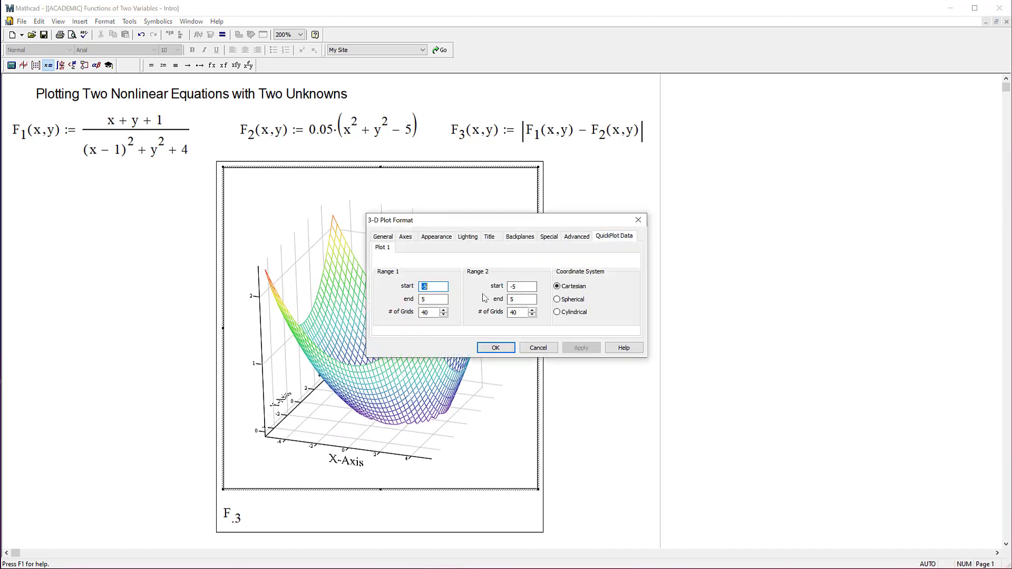
{"action": "left_click_drag", "start_coordinate": [434, 315], "coordinate": [419, 314]}
{"action": "type", "text": "50"}
{"action": "left_click_drag", "start_coordinate": [524, 313], "coordinate": [509, 312]}
{"action": "type", "text": "50"}
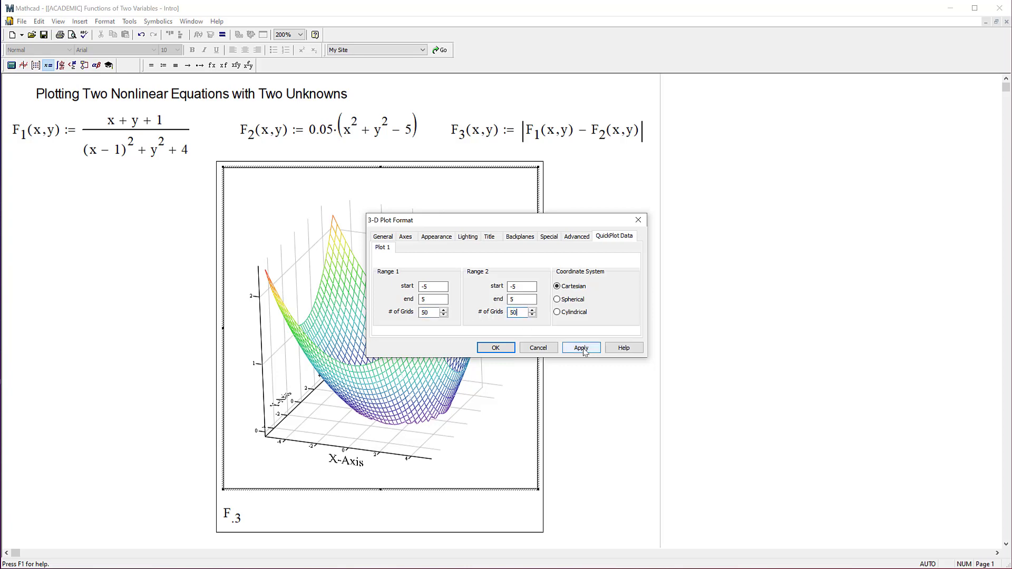
{"action": "left_click", "coordinate": [581, 348]}
{"action": "left_click", "coordinate": [496, 348]}
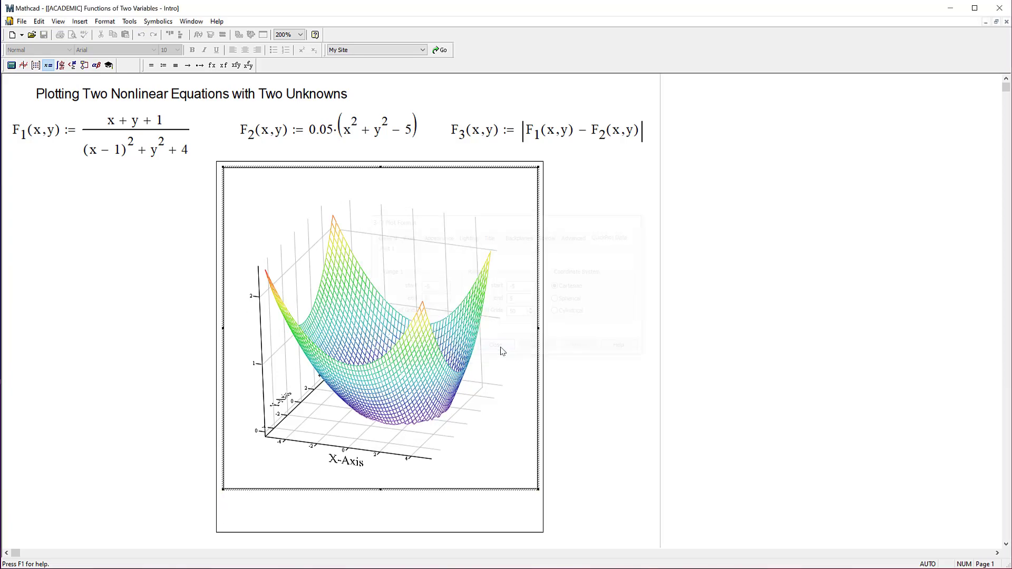
{"action": "left_click_drag", "start_coordinate": [410, 393], "coordinate": [414, 442]}
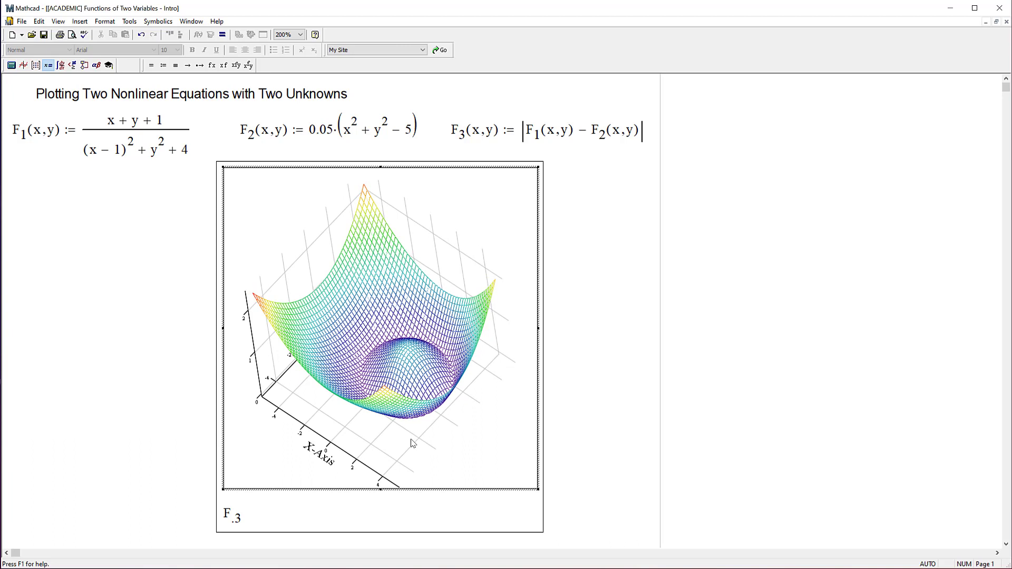